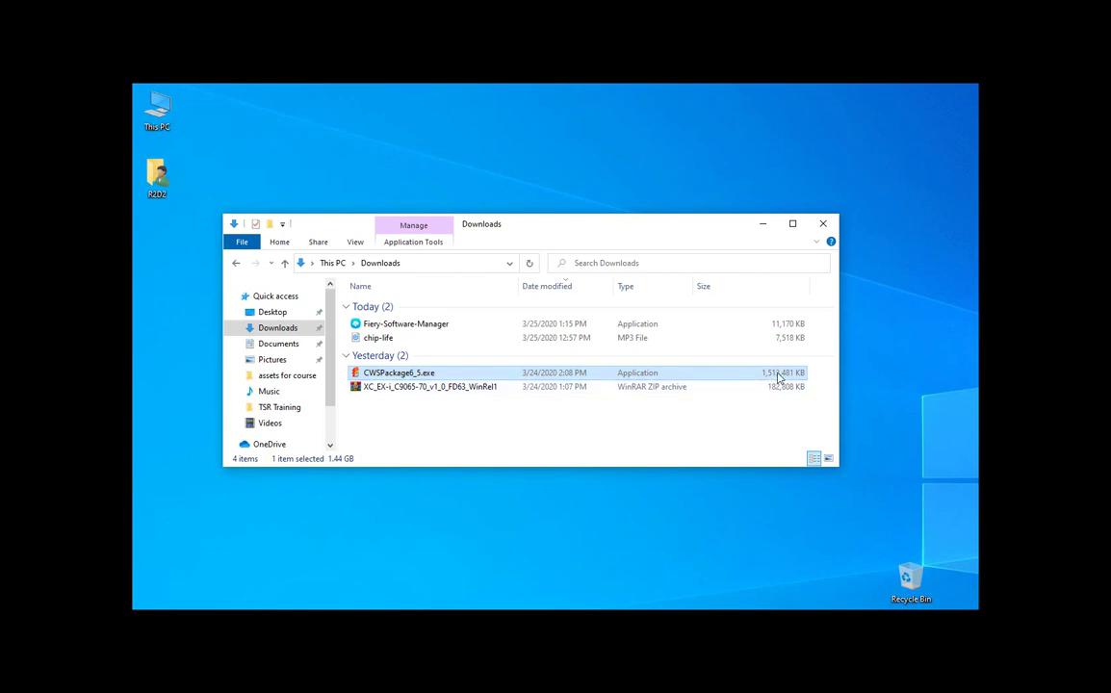
- Run CWSPackage6_5.exe from the Downloads folder to extract the Fiery Command WorkStation package
left_click(768, 325)
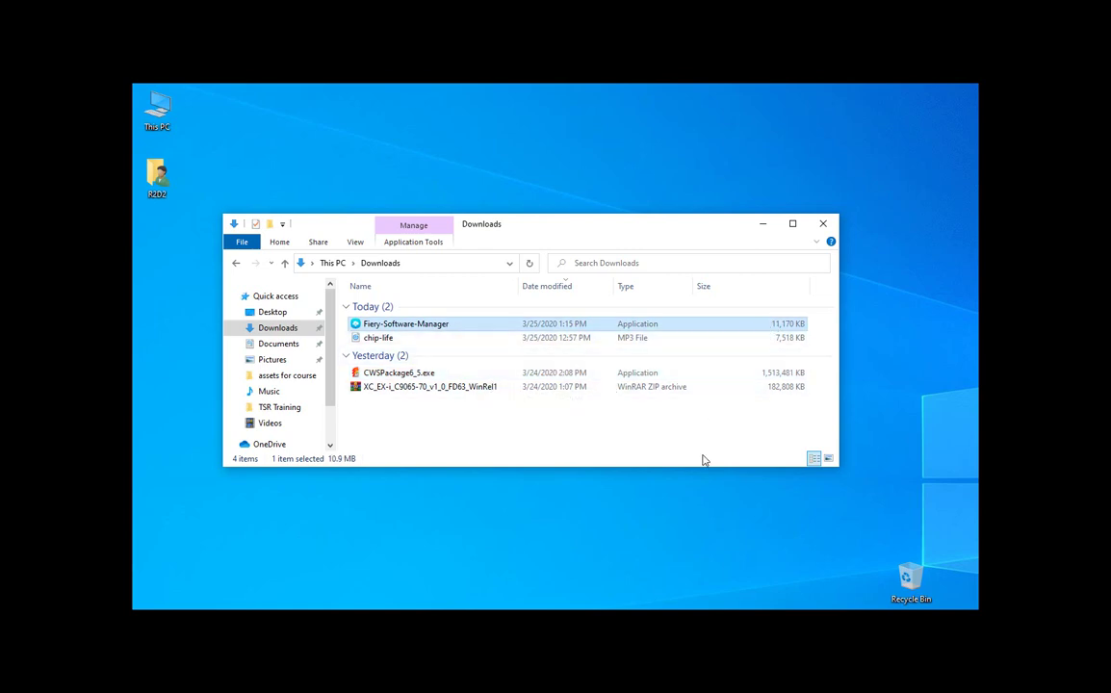
left_click(429, 373)
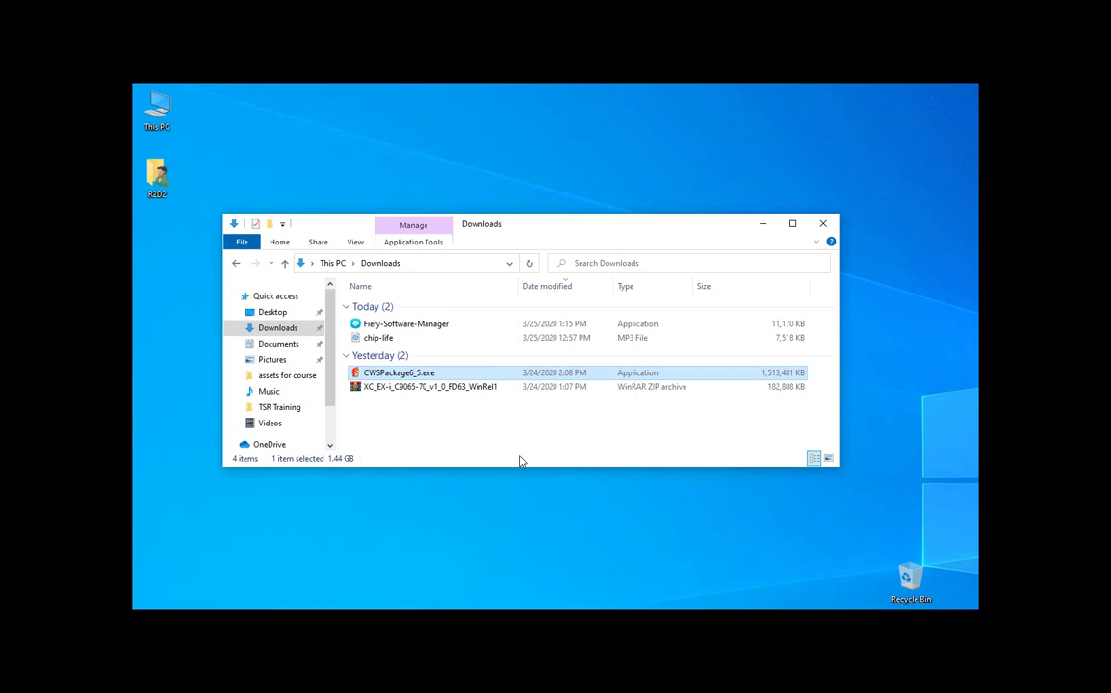
left_click(495, 426)
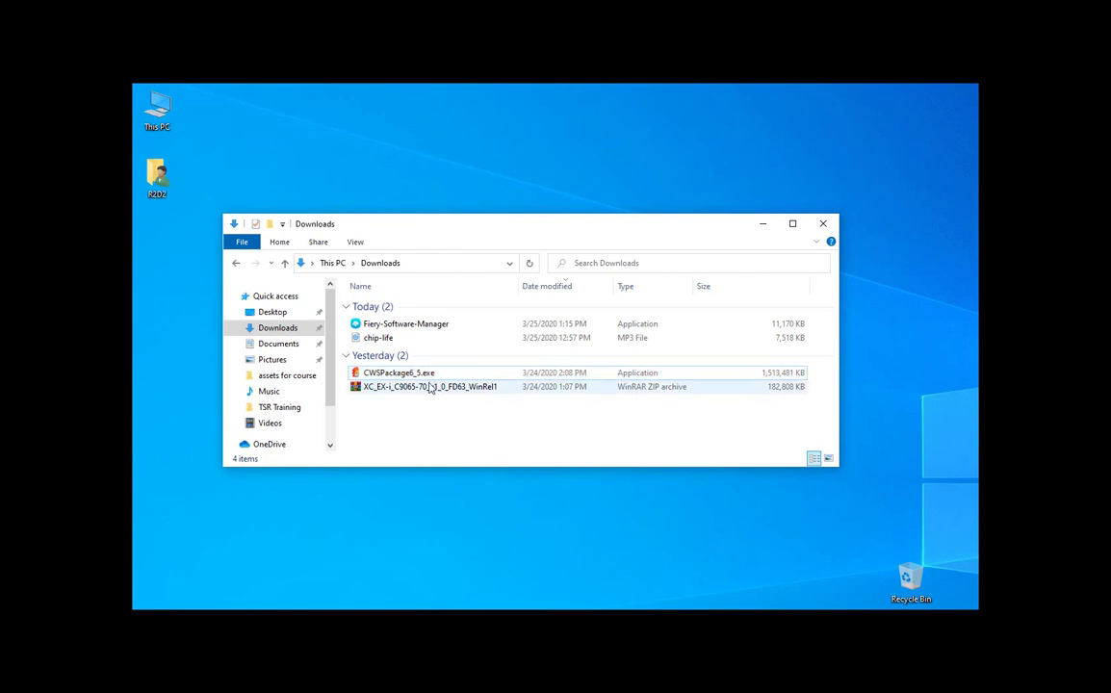
left_click(424, 374)
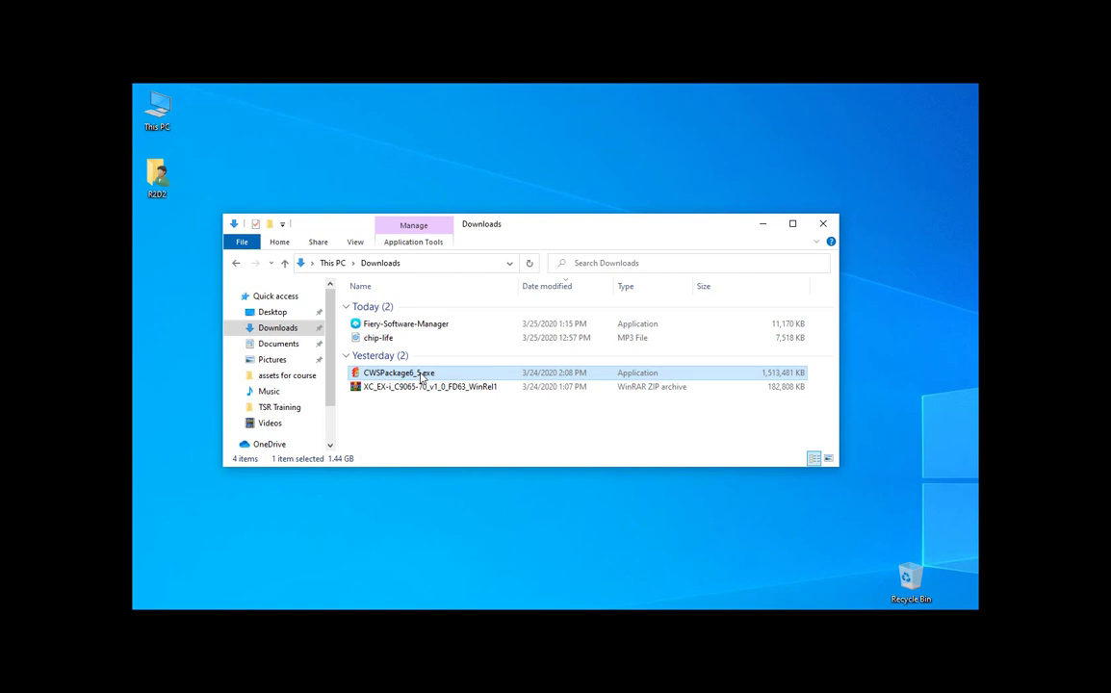
double_click(421, 378)
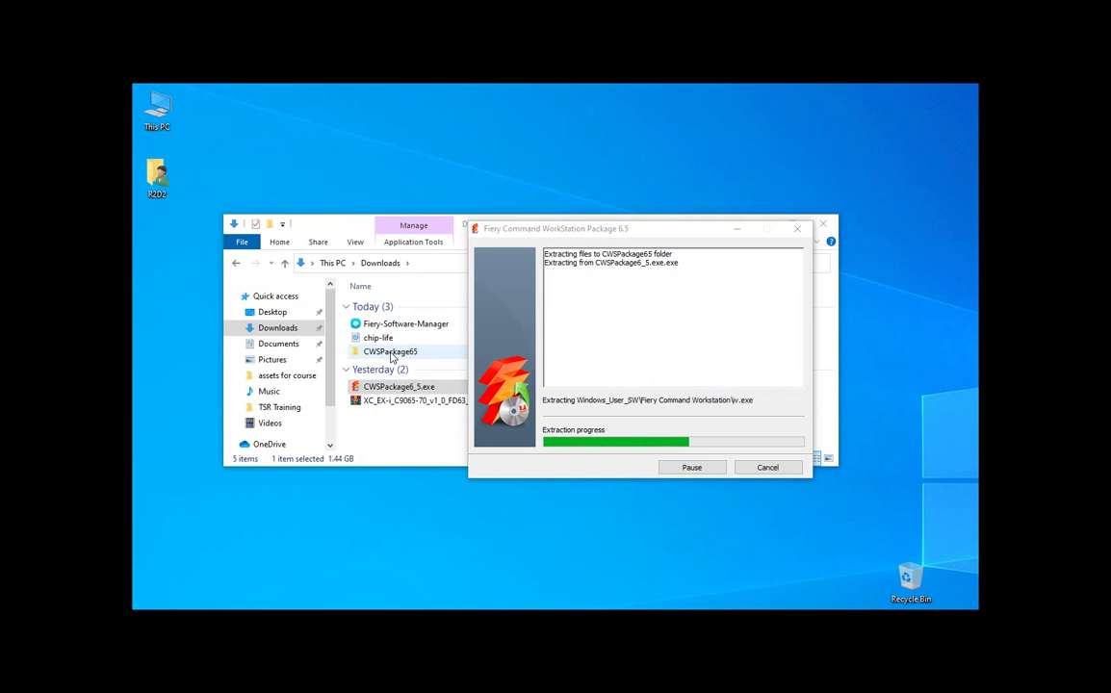
- Open the extracted CWSPackage65 folder, enlarge its window and bring the extraction progress back into view
left_click(392, 353)
double_click(392, 353)
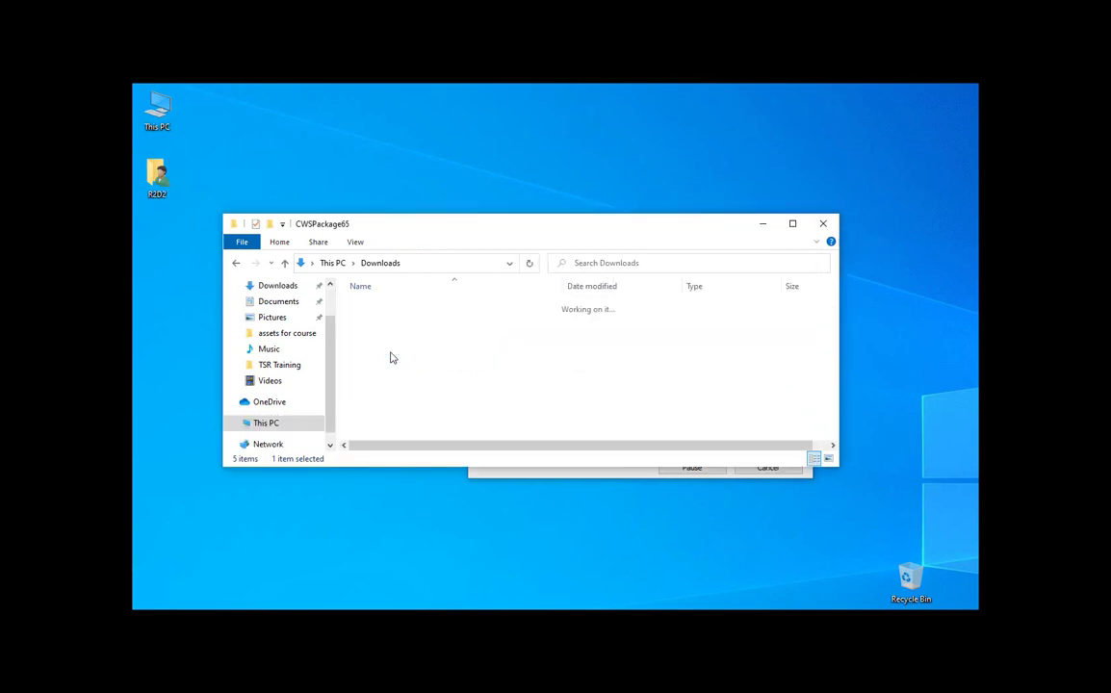
left_click_drag(471, 218, 479, 97)
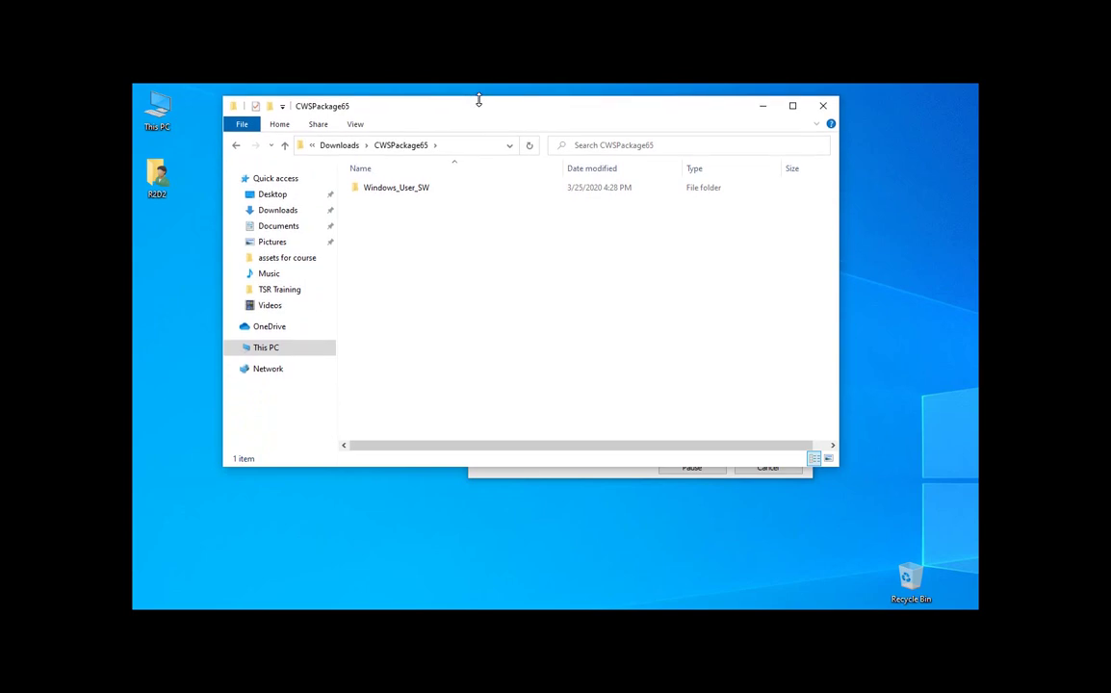
left_click(629, 472)
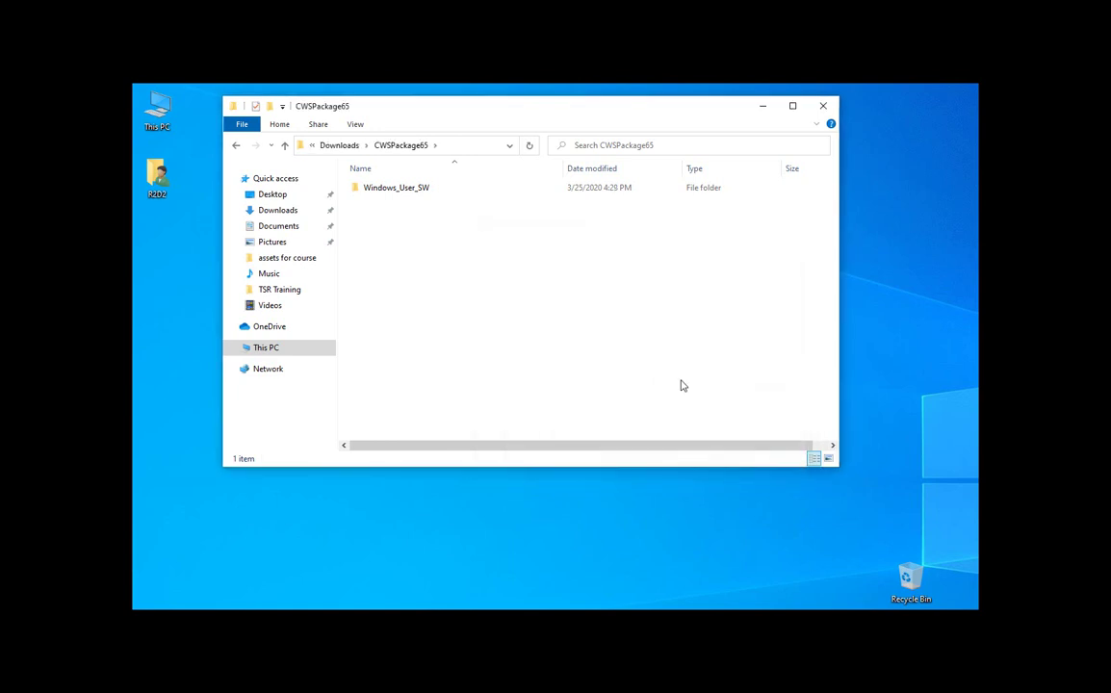
- Launch MasterInstaller from the Windows_User_SW folder, check its program location details and allow it to make changes to the device
double_click(417, 192)
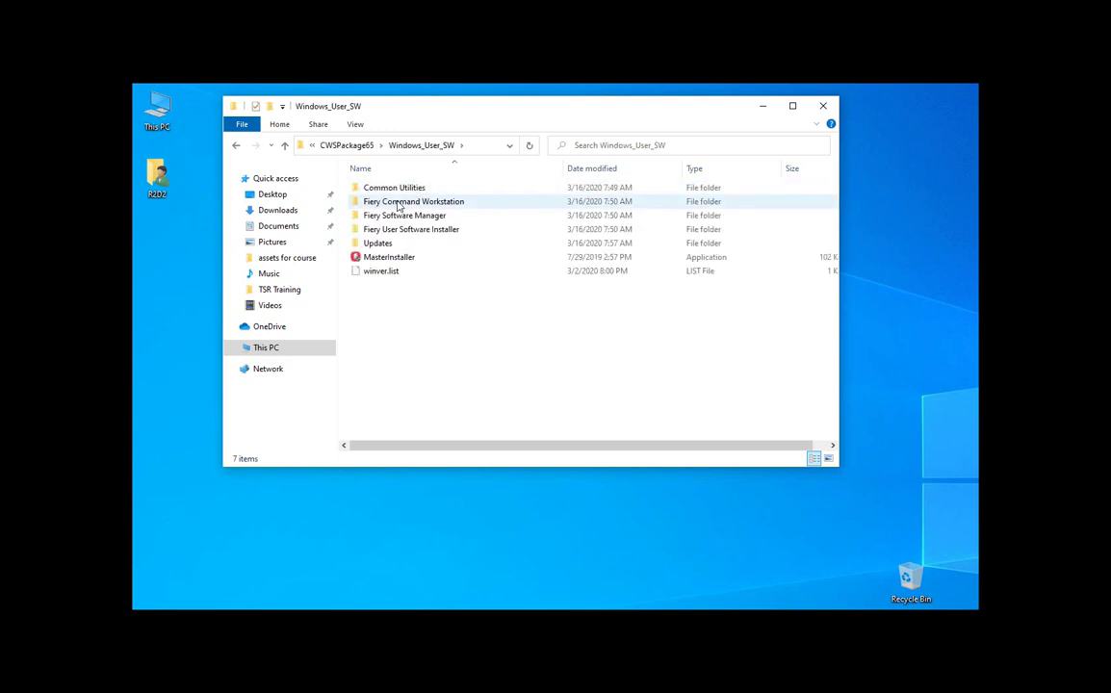
left_click(387, 258)
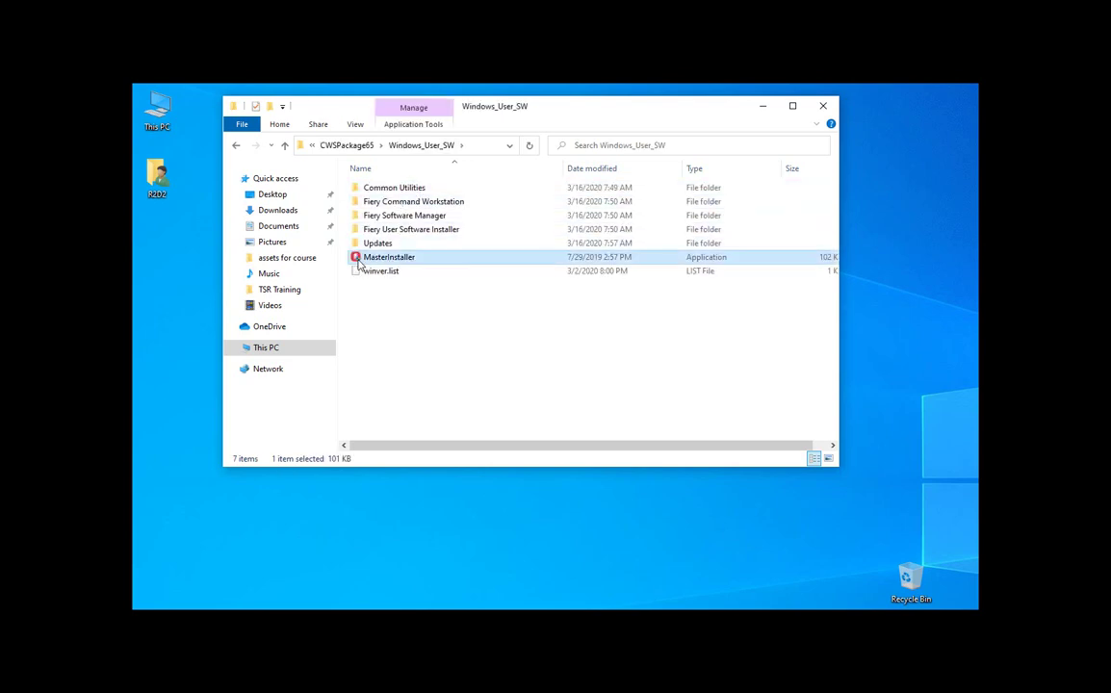
double_click(407, 266)
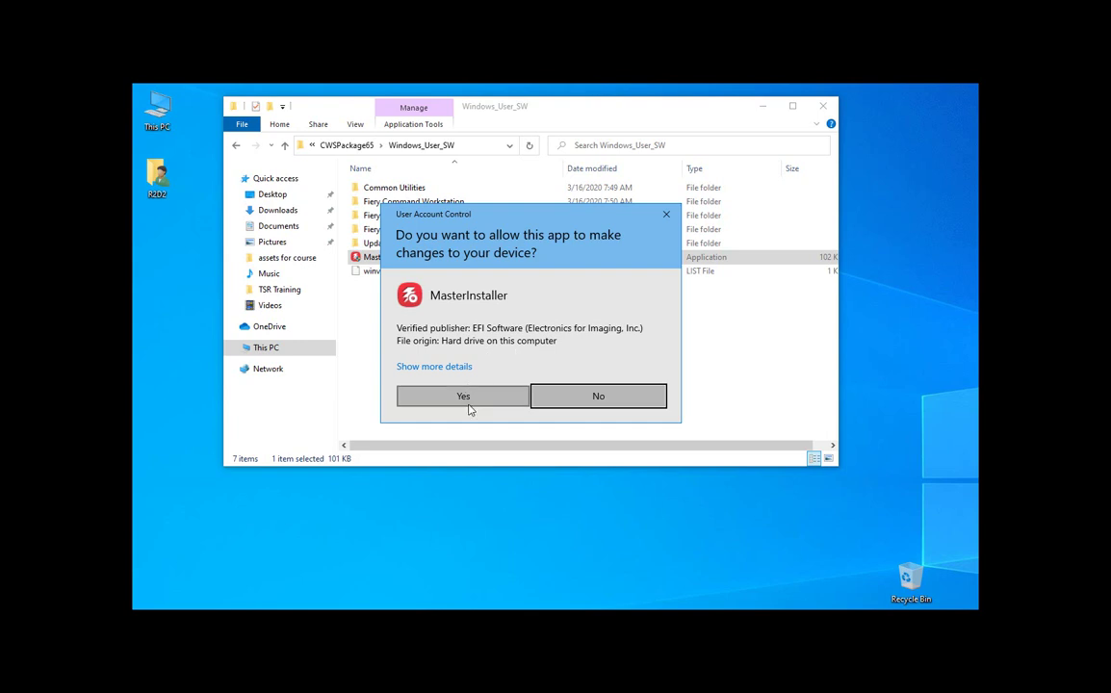
left_click(458, 368)
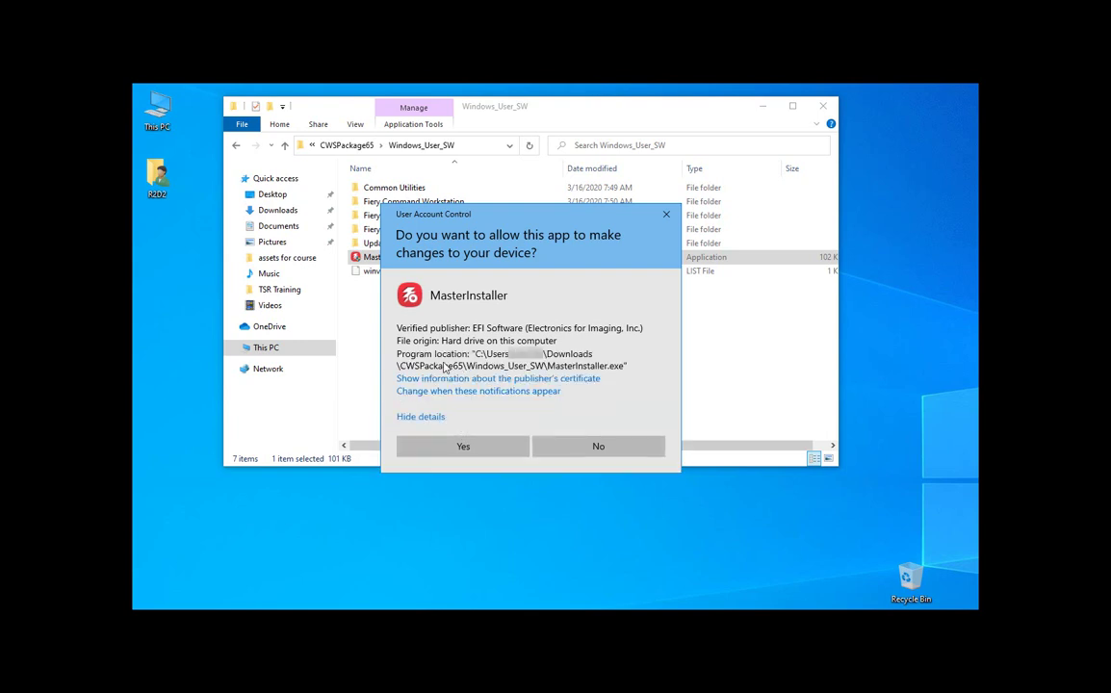
left_click(460, 448)
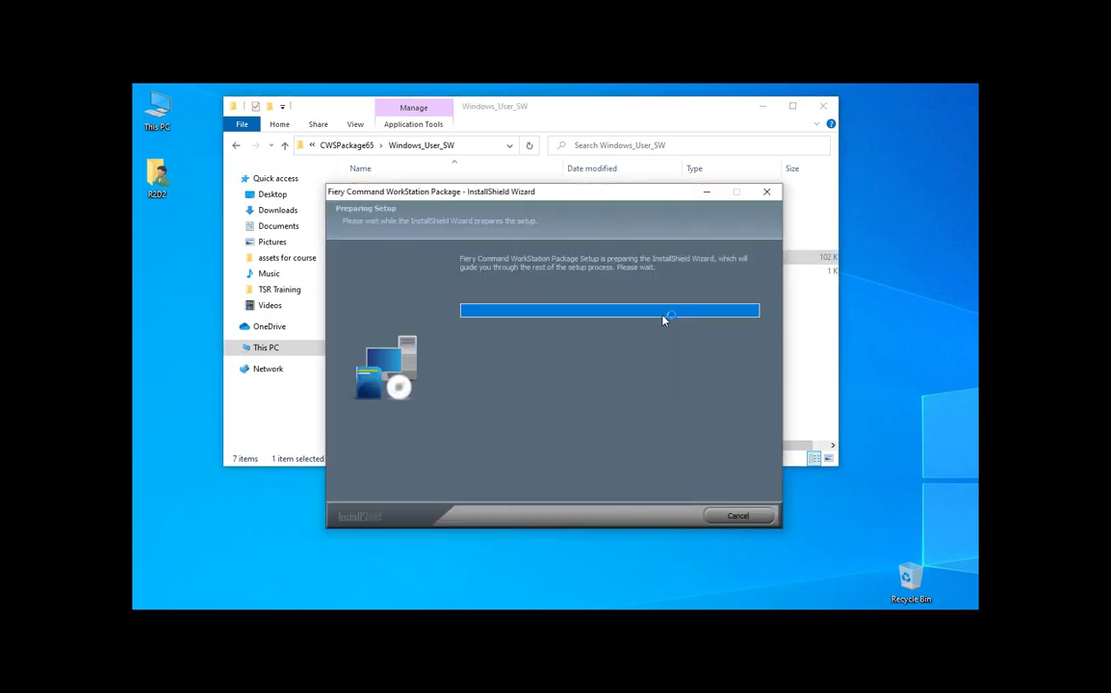
- Accept the license agreement and install the Fiery Command WorkStation Package to C:\Program Files\Fiery with English as the default language
left_click(674, 489)
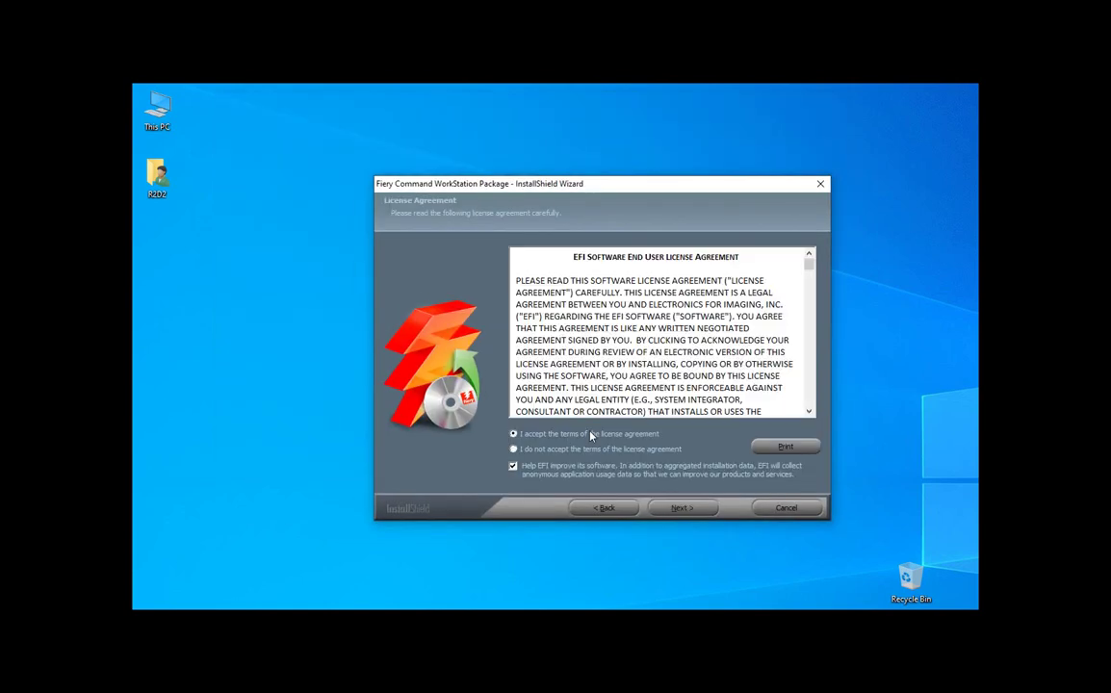
left_click(676, 508)
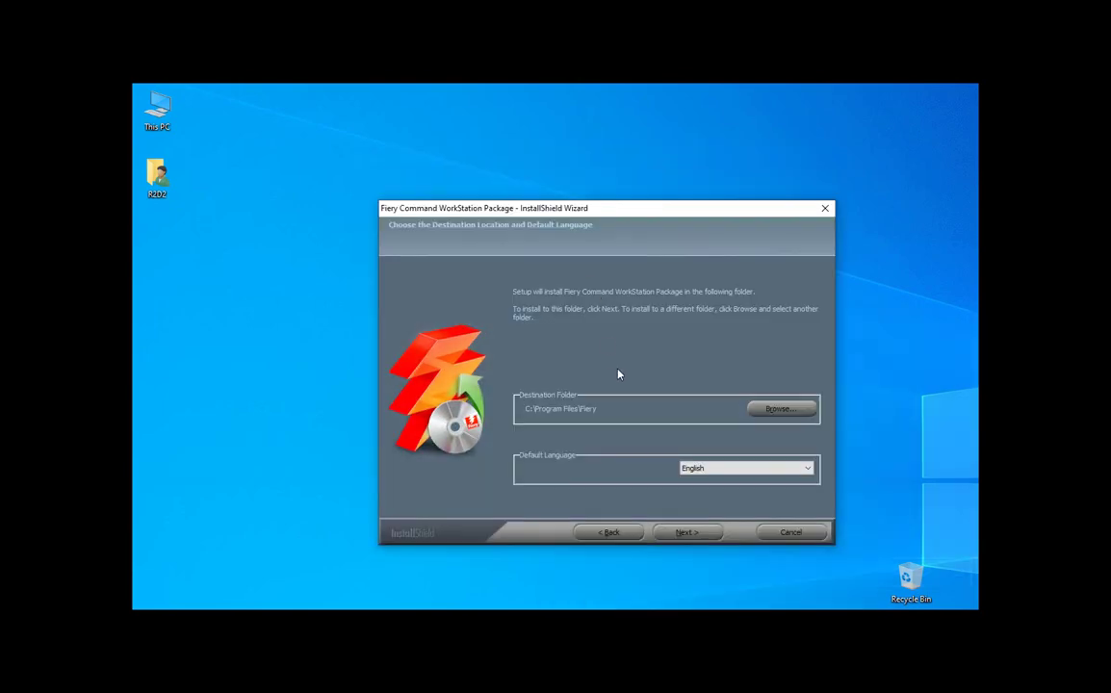
left_click(693, 536)
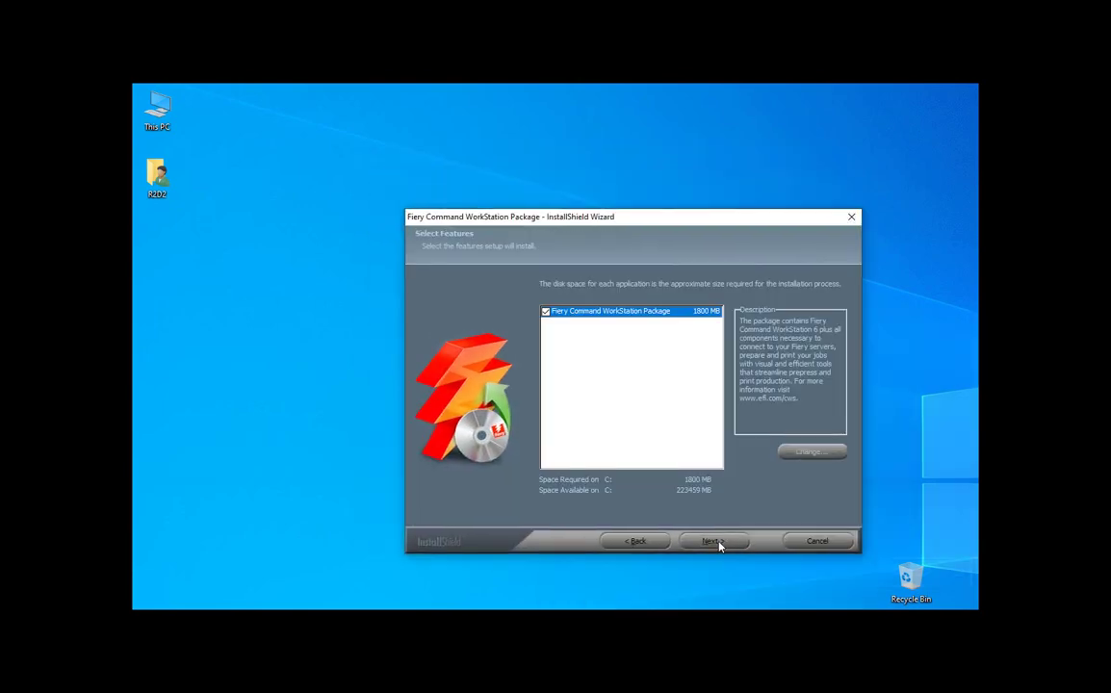
left_click(712, 541)
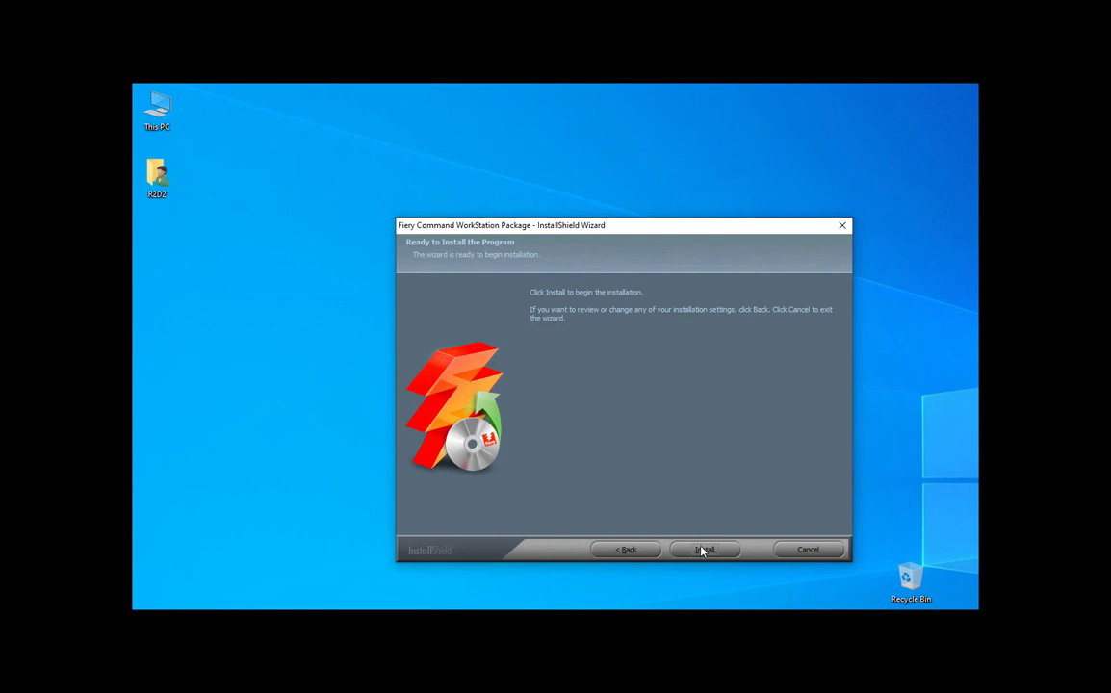
left_click(702, 551)
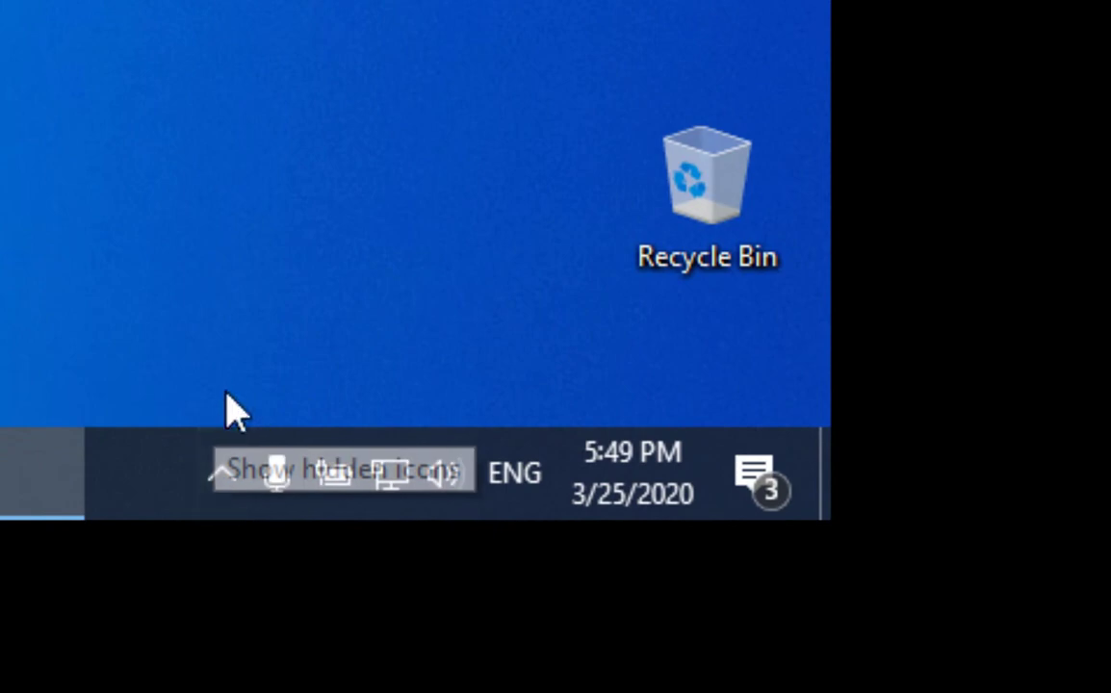
- Open Fiery Software Manager from the hidden notification icons and move its window to the middle of the desktop
left_click(220, 481)
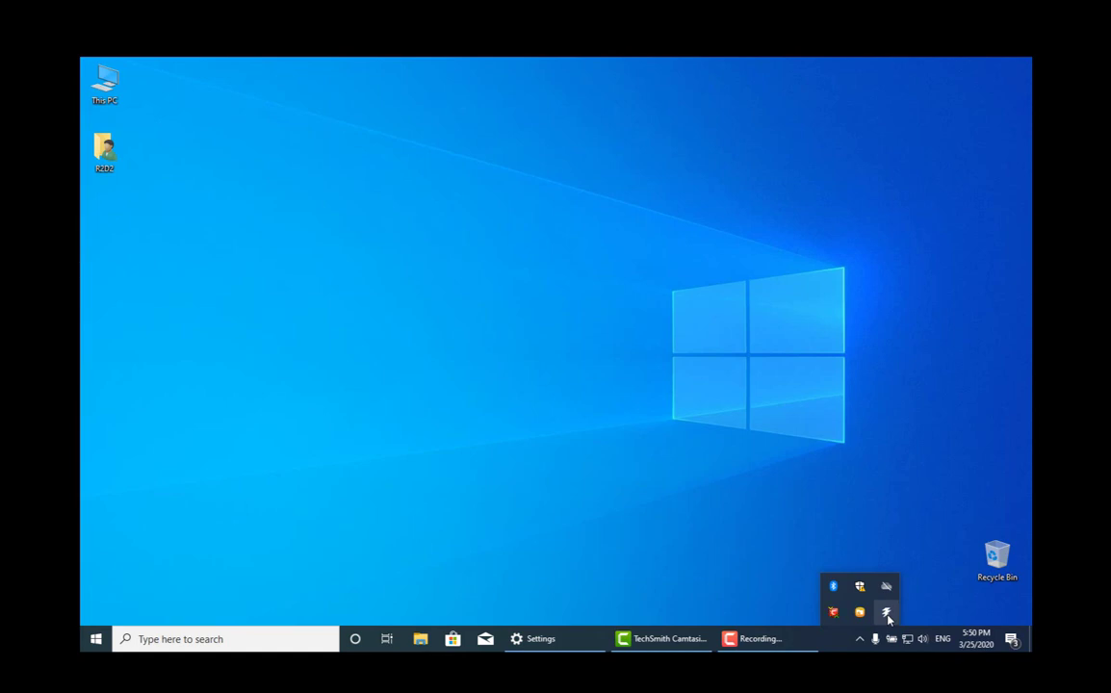
right_click(887, 615)
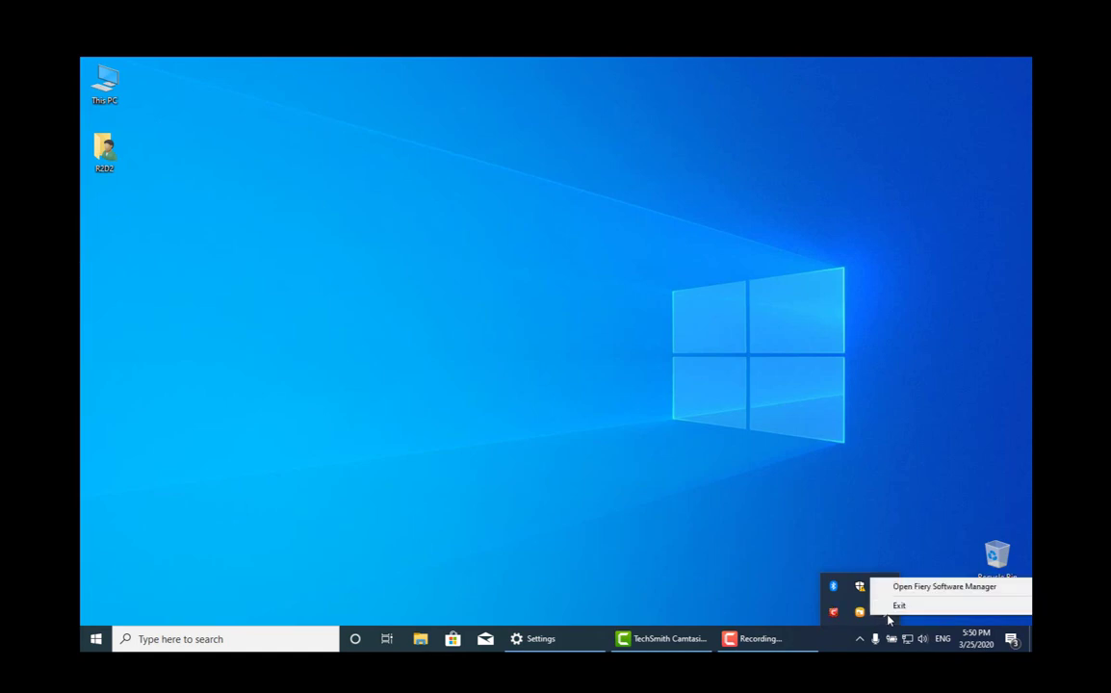
left_click(943, 586)
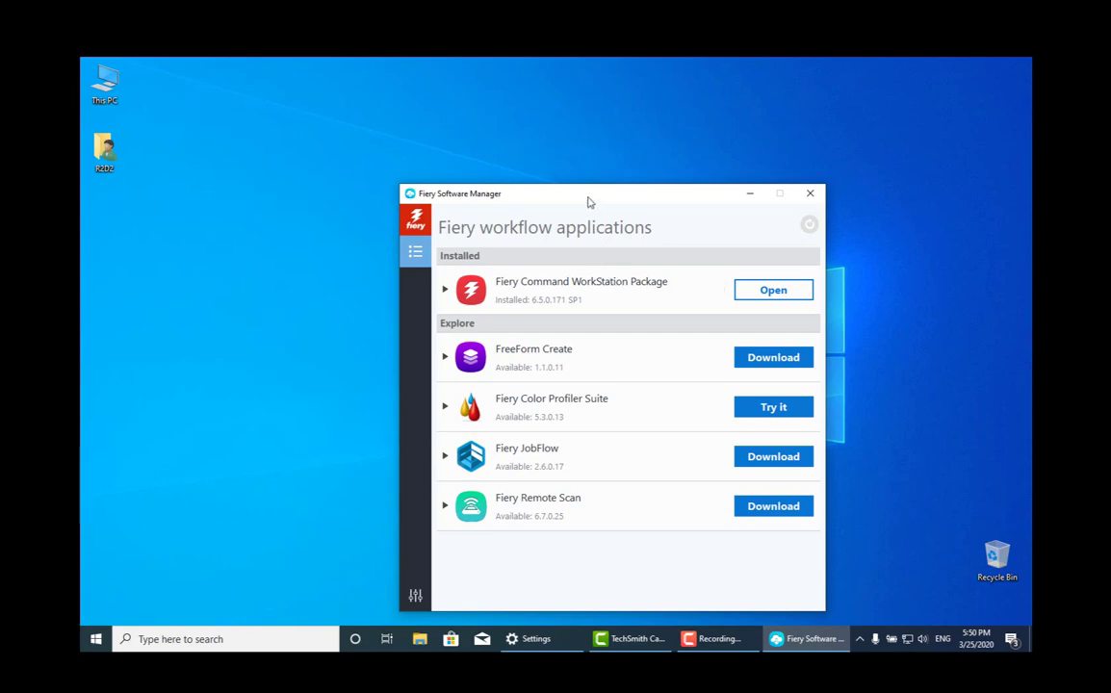
left_click_drag(589, 201, 534, 176)
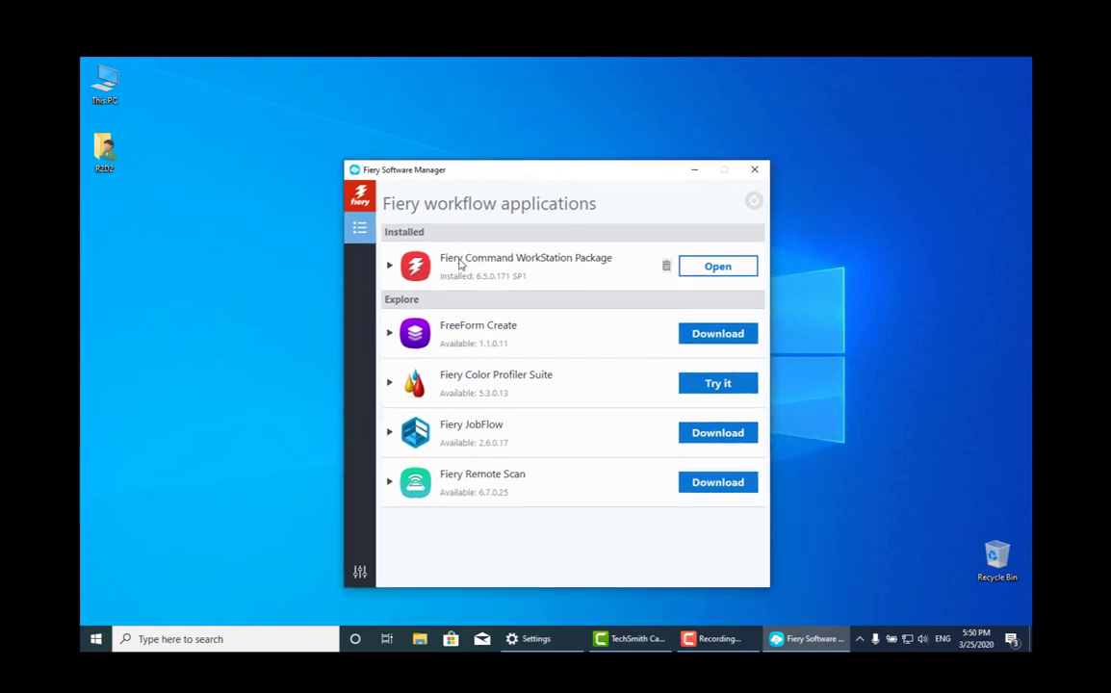
- Turn off Launch at login in the Fiery Software Manager preferences and return to the workflow applications list
left_click(359, 572)
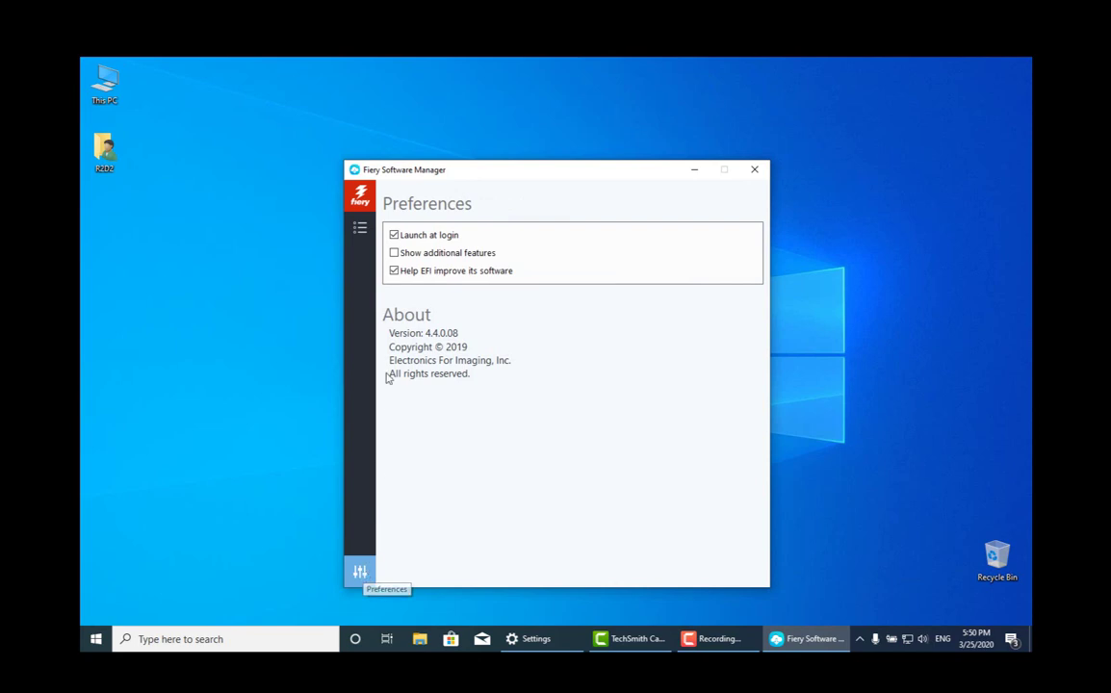
left_click(394, 236)
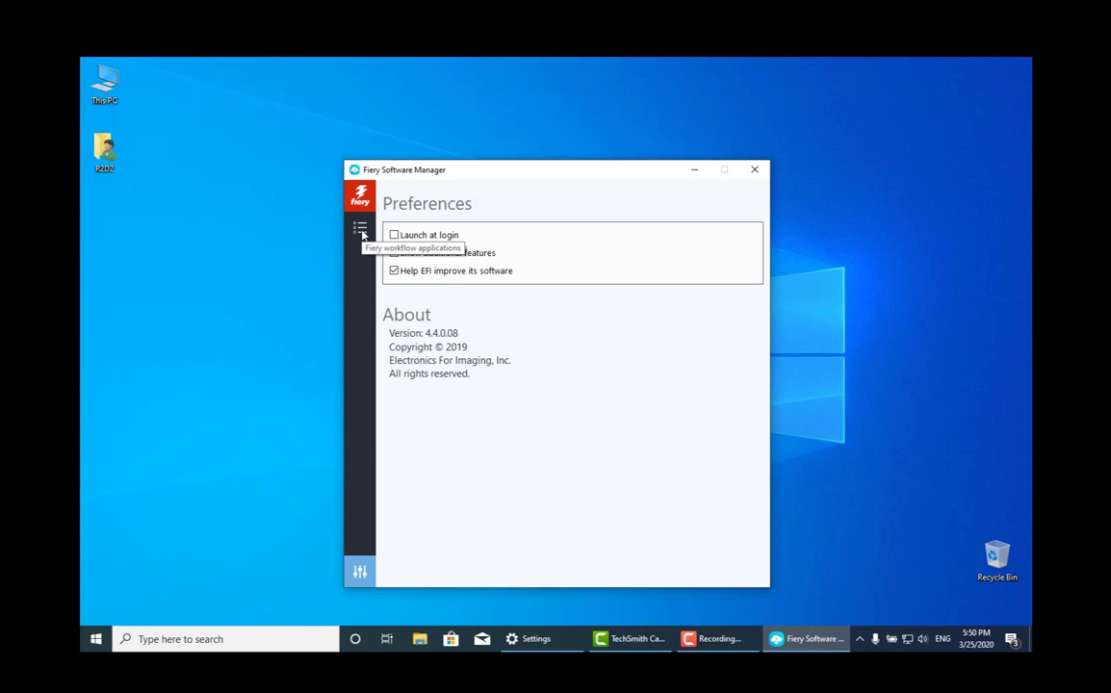
left_click(360, 229)
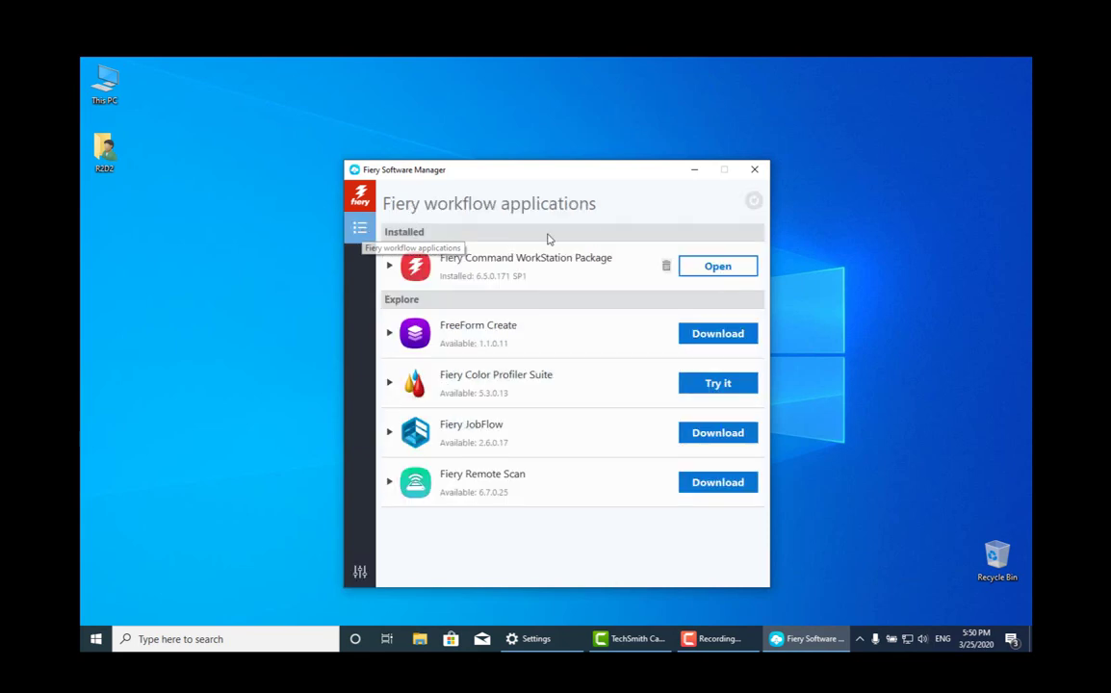
- Enable Show additional features in the preferences and return to the Fiery workflow applications list
left_click(360, 573)
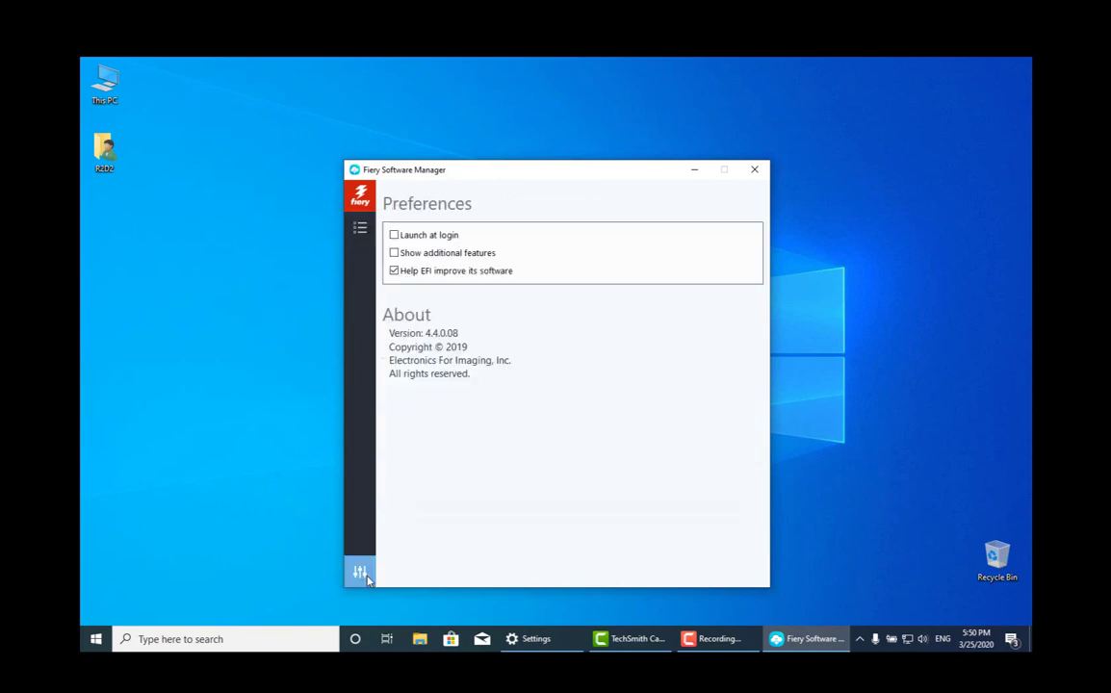
left_click(394, 253)
left_click(361, 230)
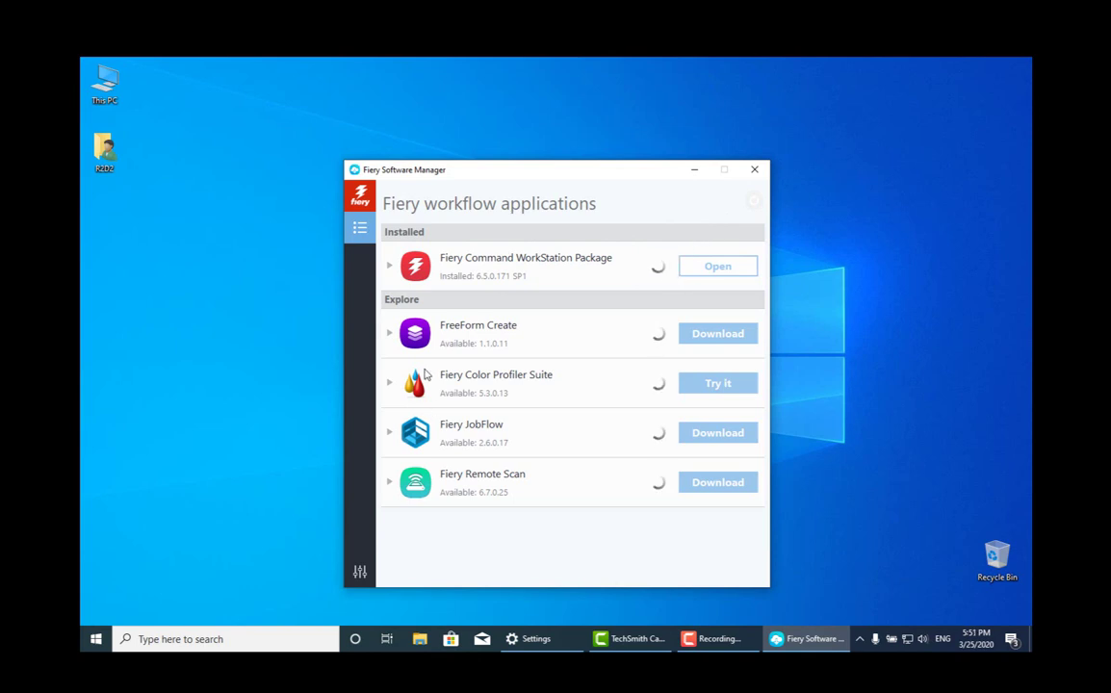
- Check the recently added Fiery programs, review the workflow applications down to Fiery Remote Scan, and close Fiery Software Manager
left_click(107, 644)
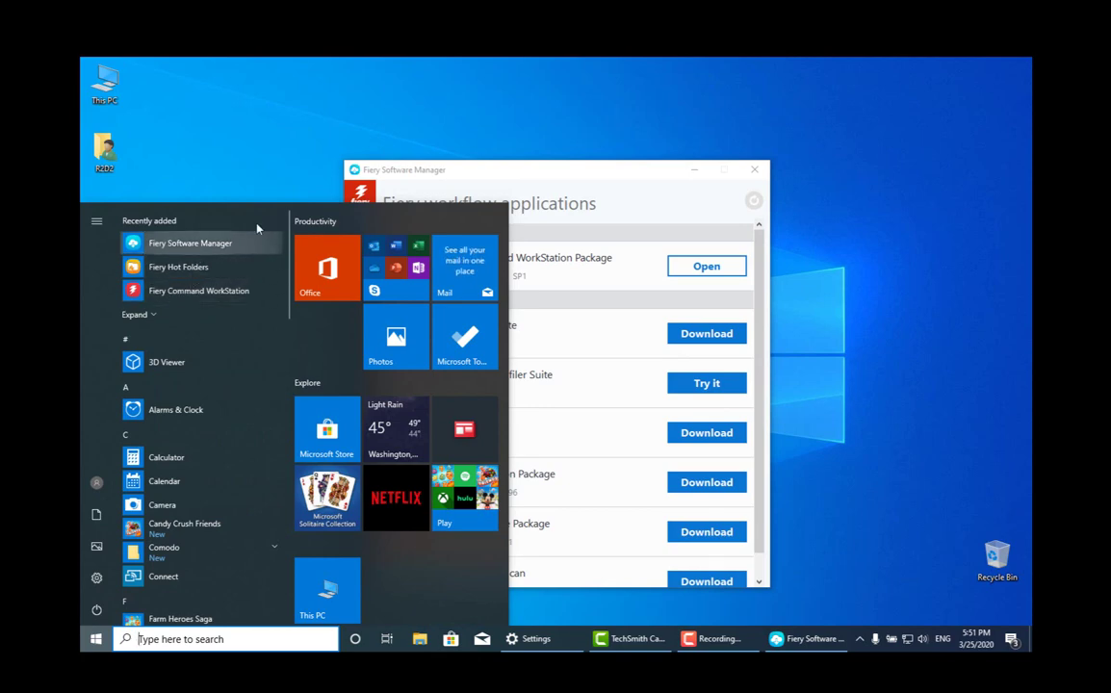
left_click(371, 167)
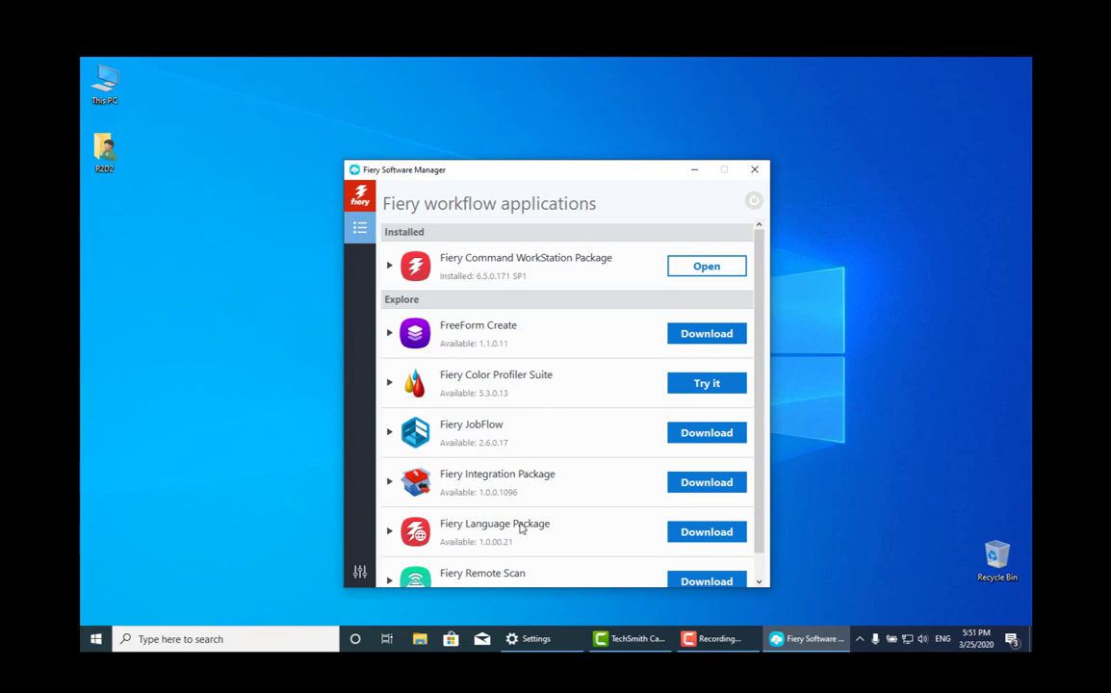
scroll(520, 528, "down", 1)
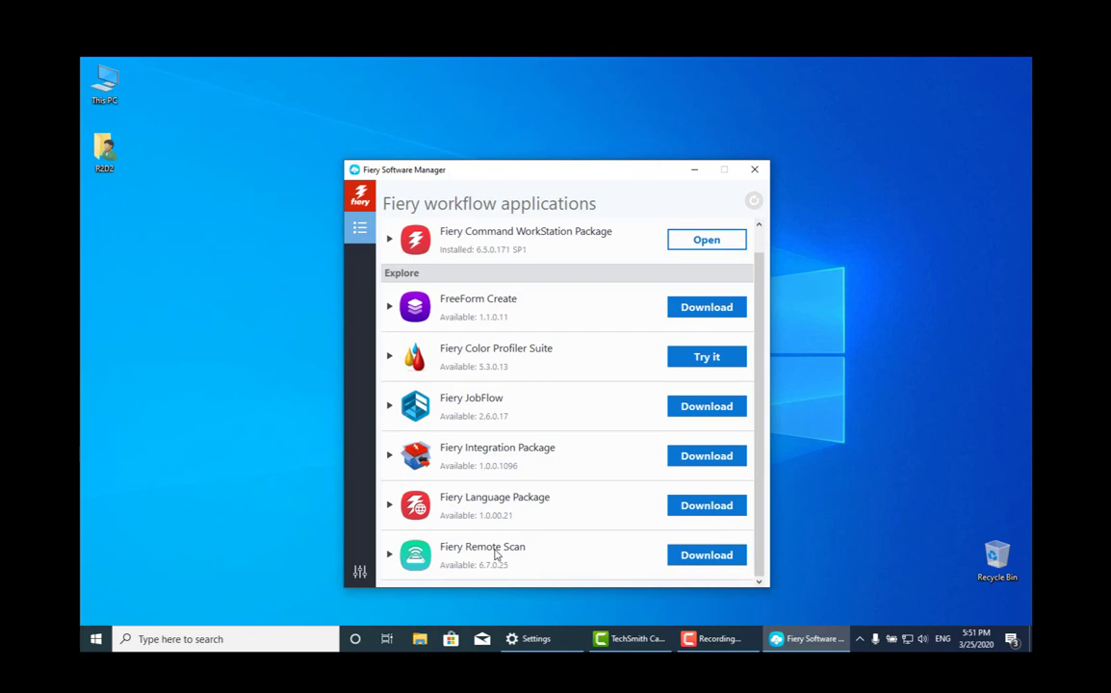
key("alt+F4")
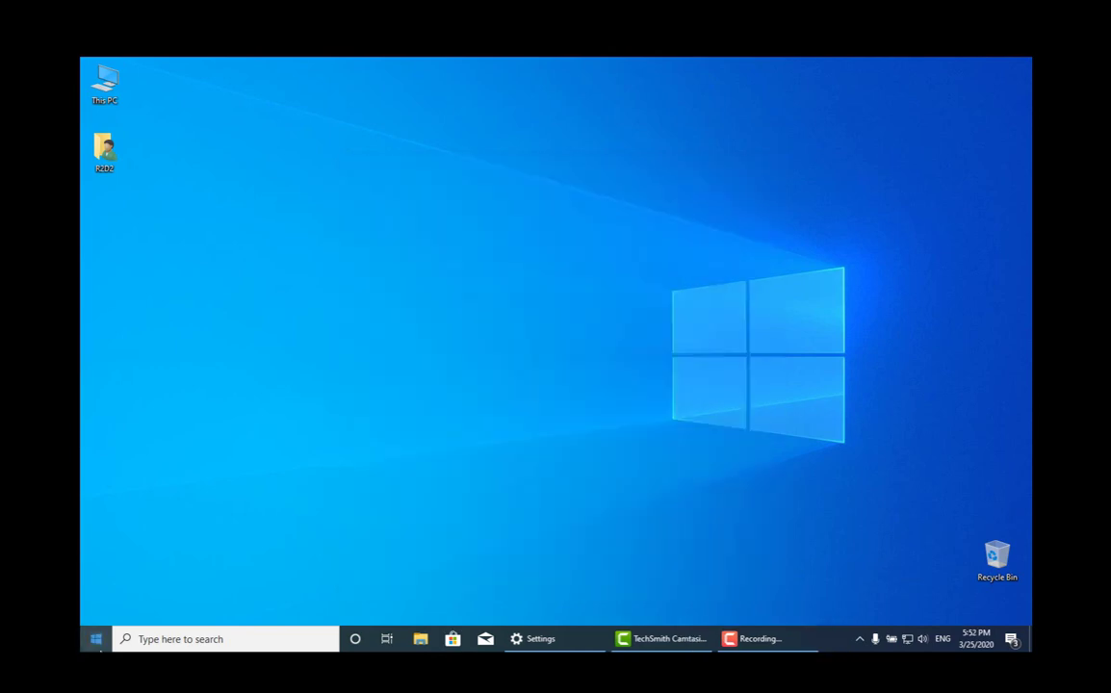
- Launch Fiery Command WorkStation, skim the new features of version 6.5 and close the What's New window
left_click(96, 642)
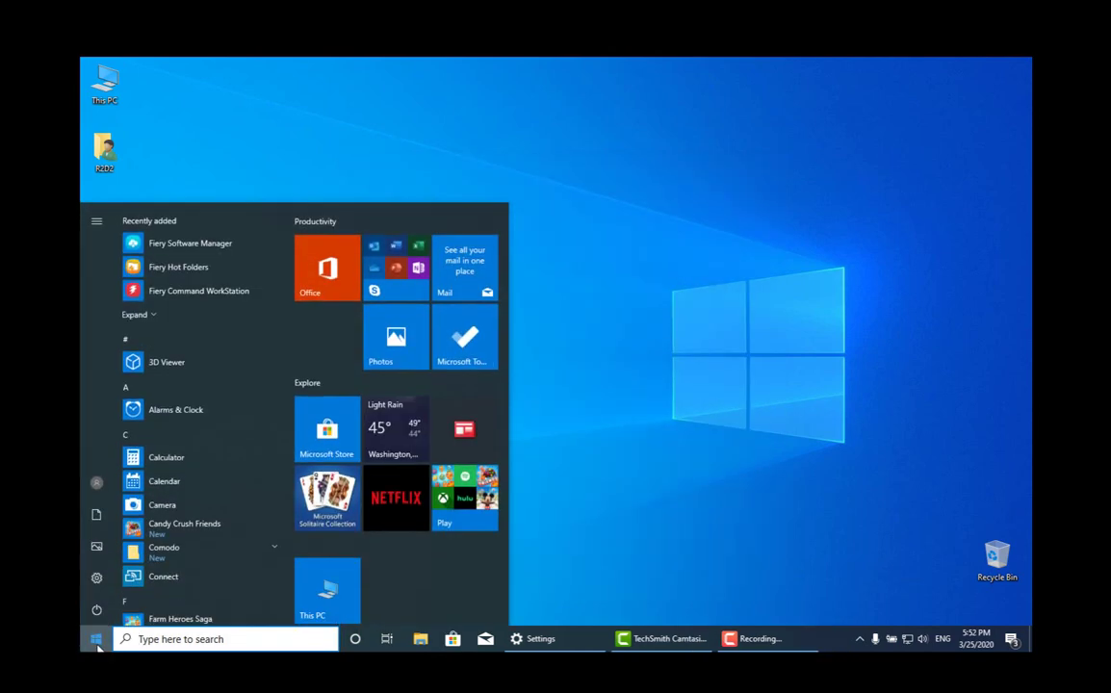
left_click(202, 294)
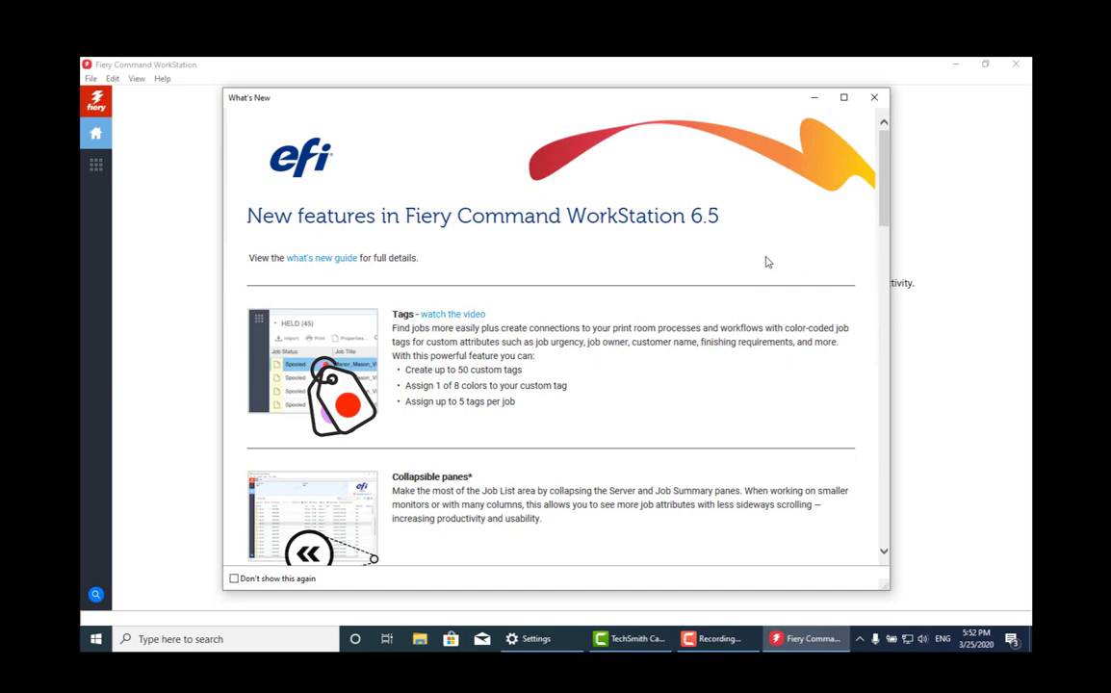
left_click_drag(886, 210, 851, 249)
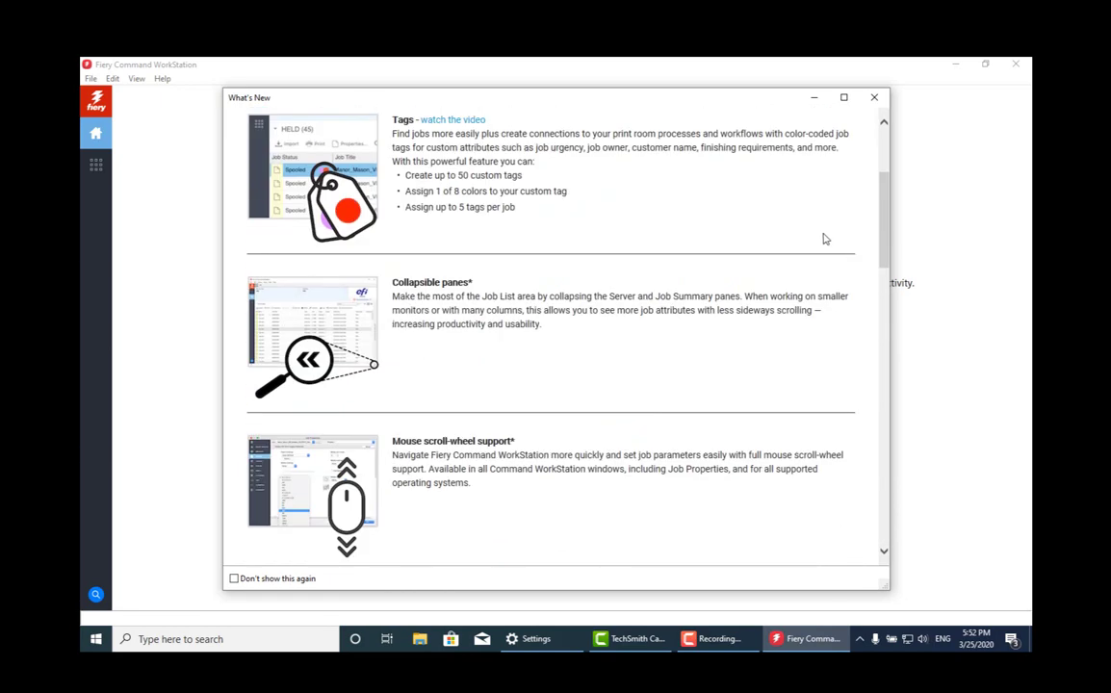
left_click(872, 97)
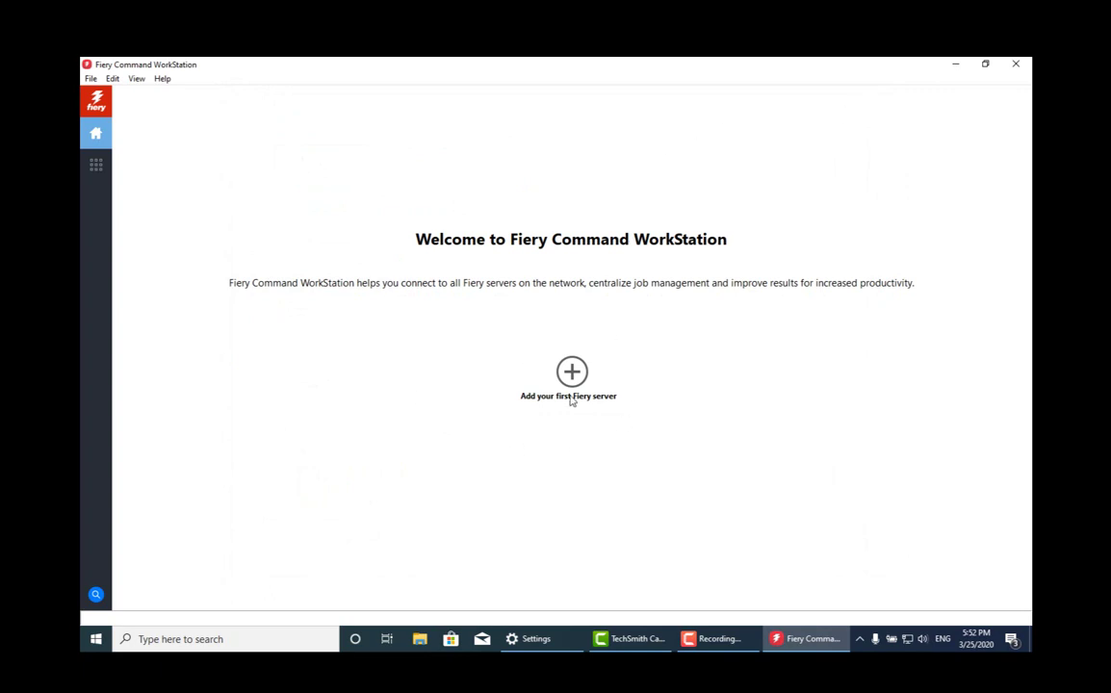
- Start adding the first Fiery server and run an advanced search for servers across an IP range
left_click(571, 372)
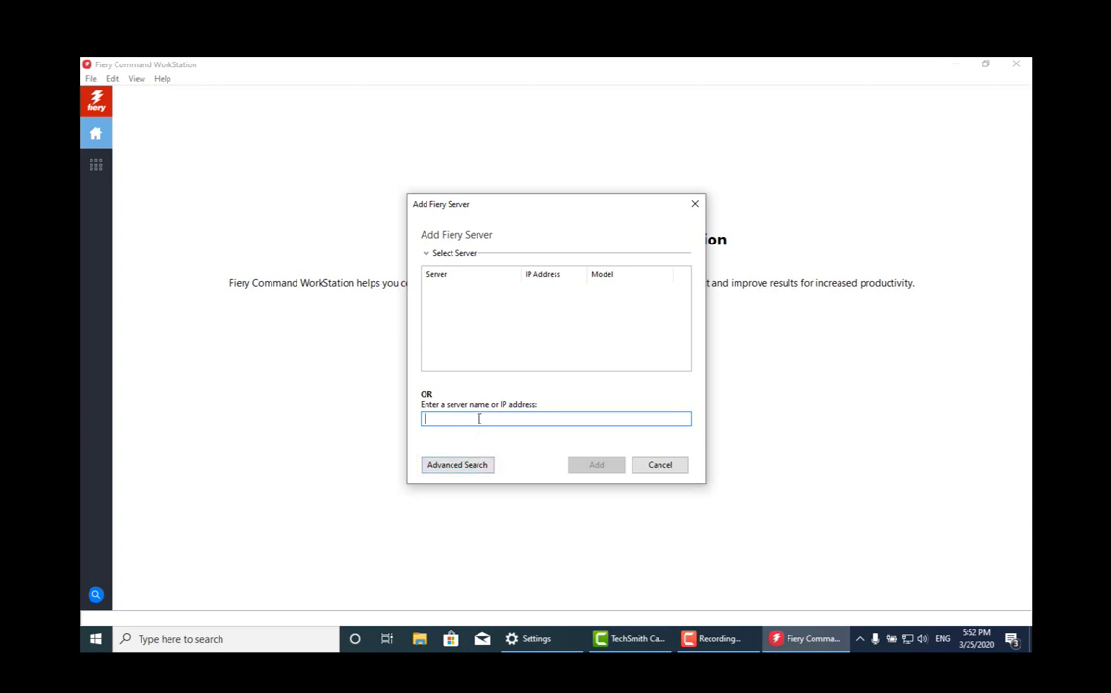
left_click(464, 465)
left_click(488, 254)
type("10")
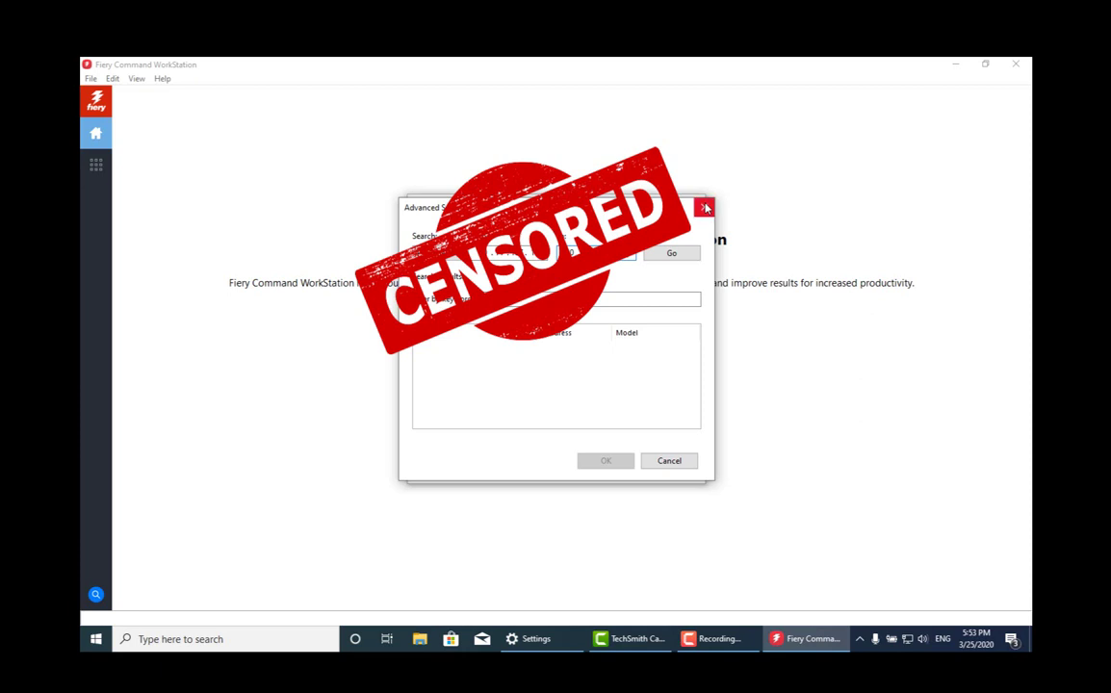
left_click(671, 253)
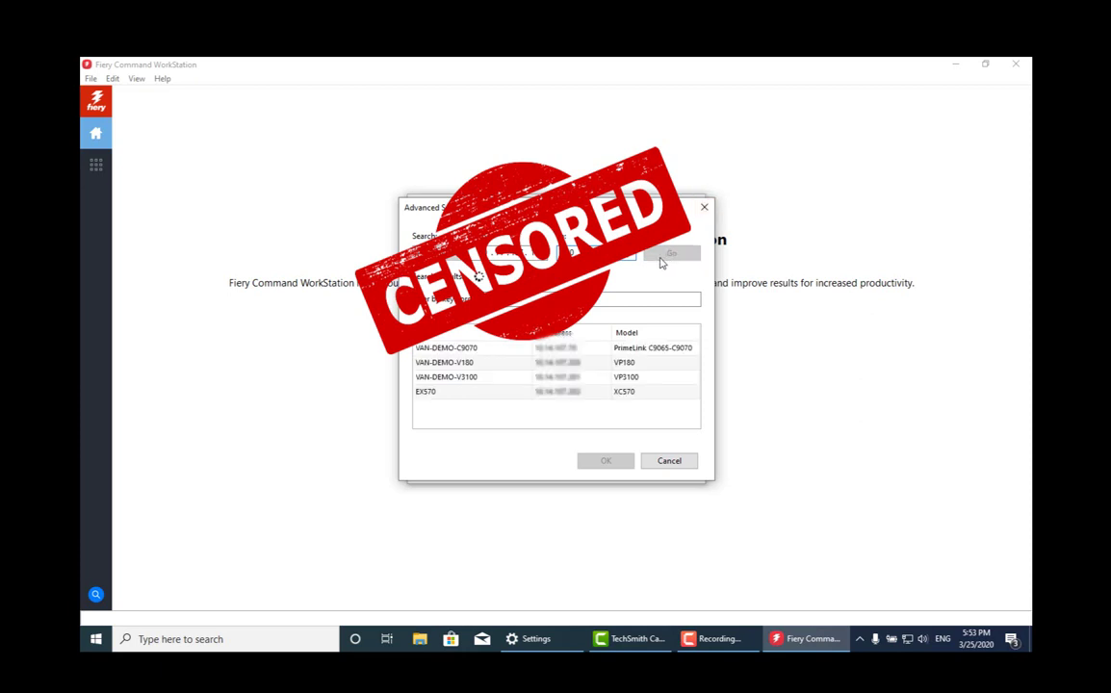
- Add the PrimeLink C9065-C9070 server VAN-DEMO-C9070 from the search results and log in as Administrator
left_click(478, 349)
left_click(607, 463)
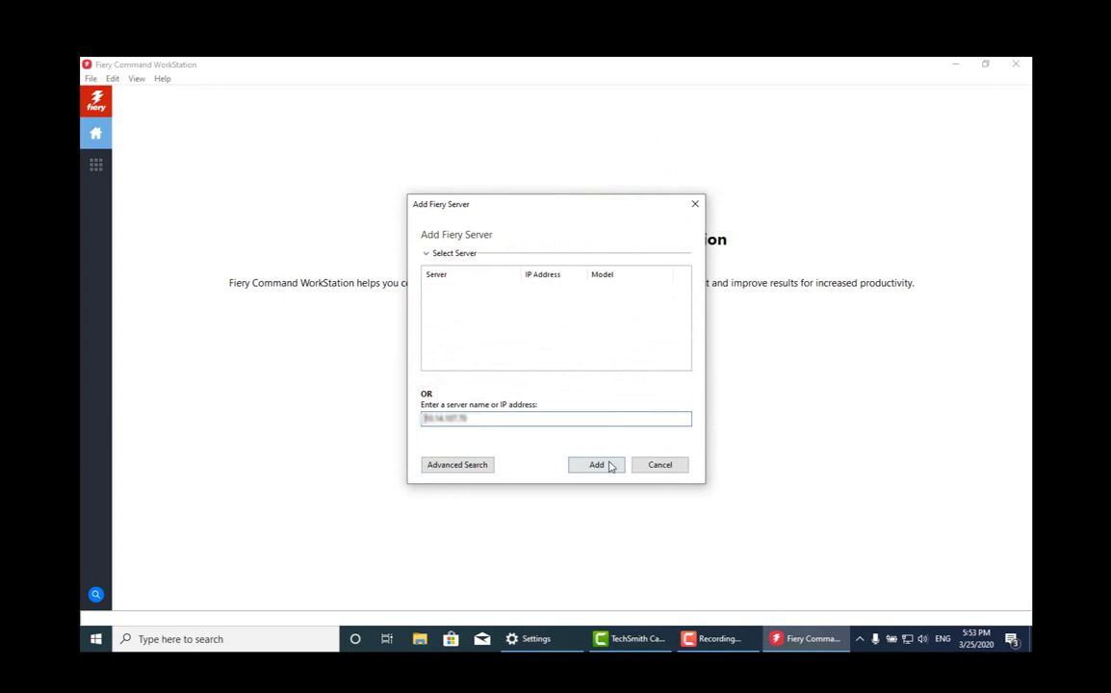
left_click(597, 467)
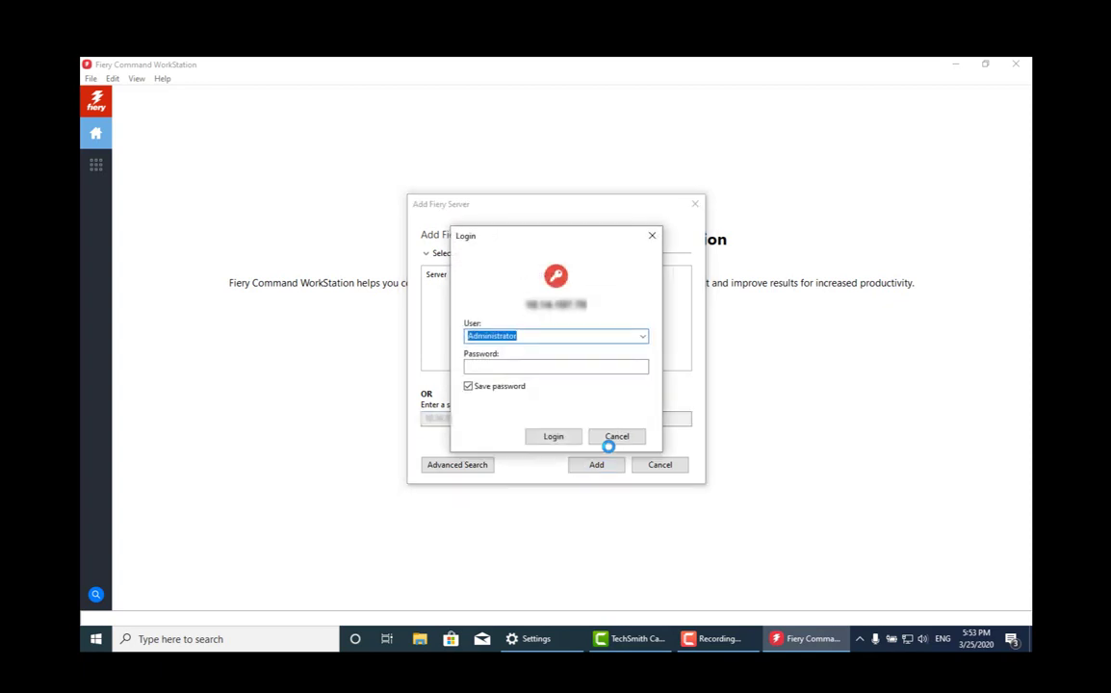
left_click(547, 439)
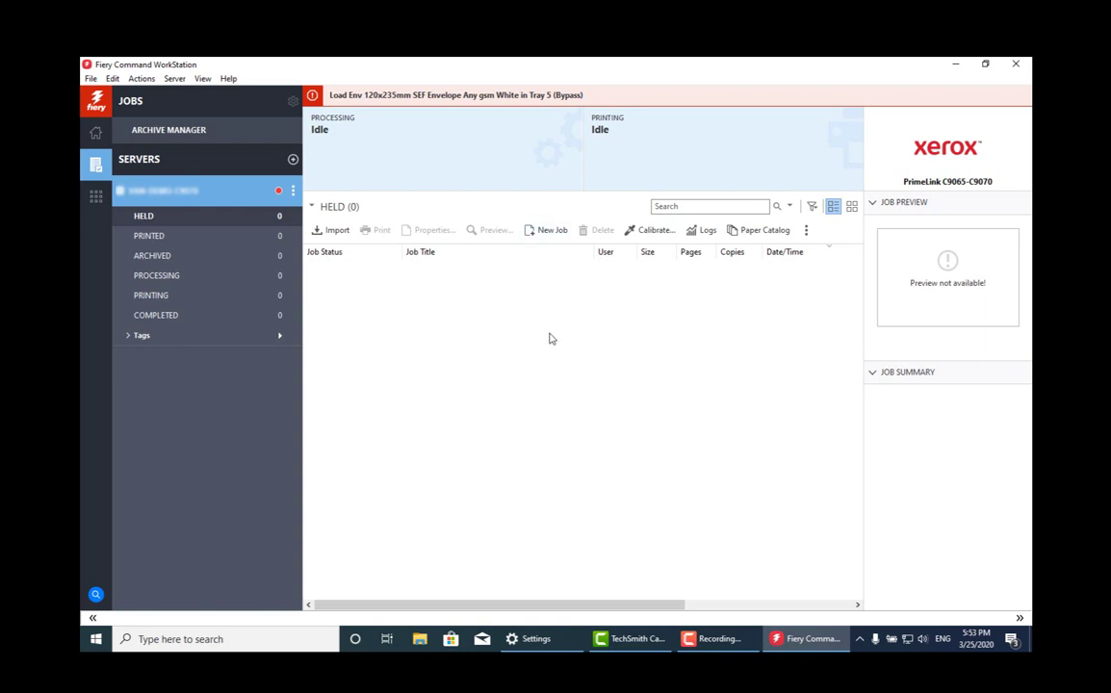
- Add the VP3100 server as a second server through an IP range search and log in as Administrator
left_click(294, 161)
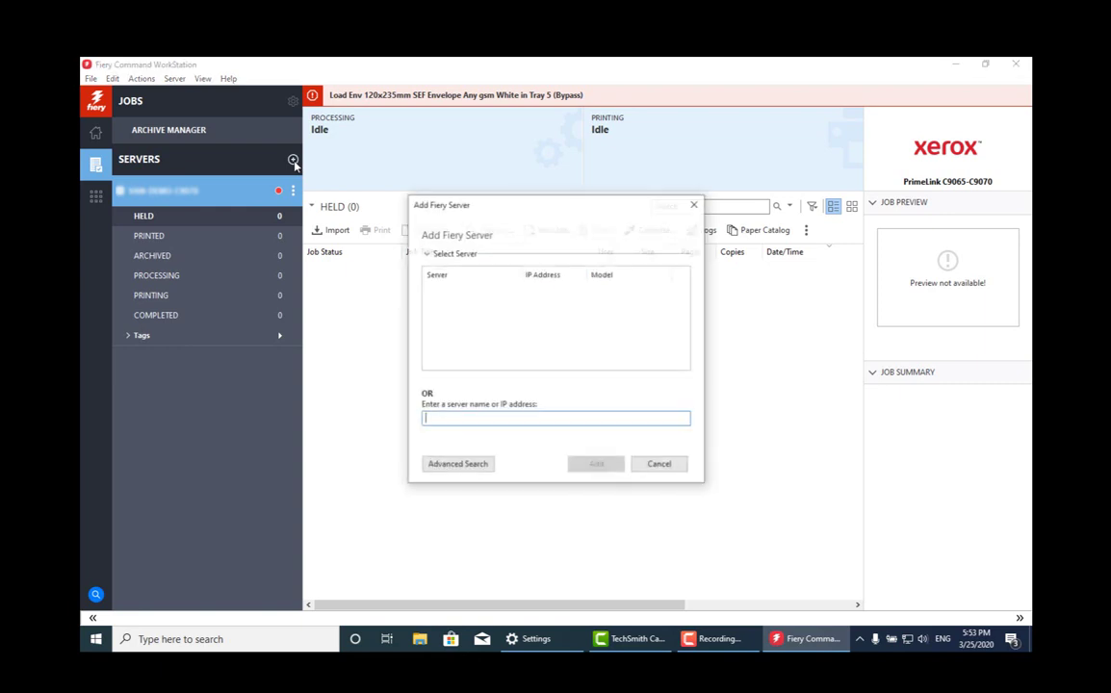
left_click(458, 465)
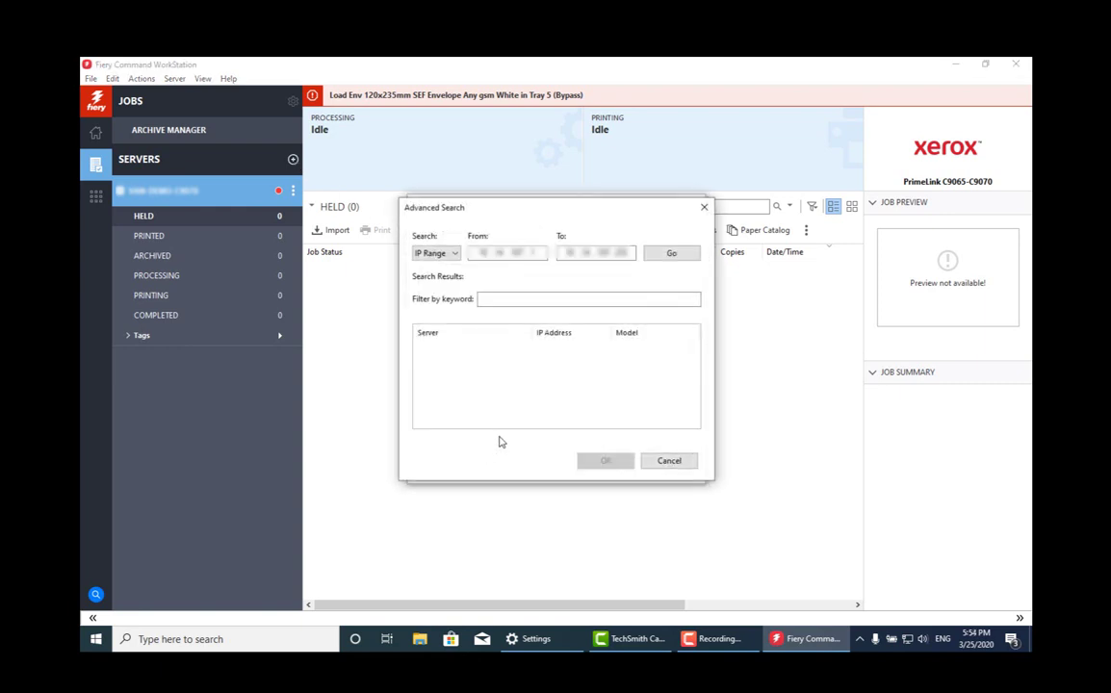
left_click(664, 252)
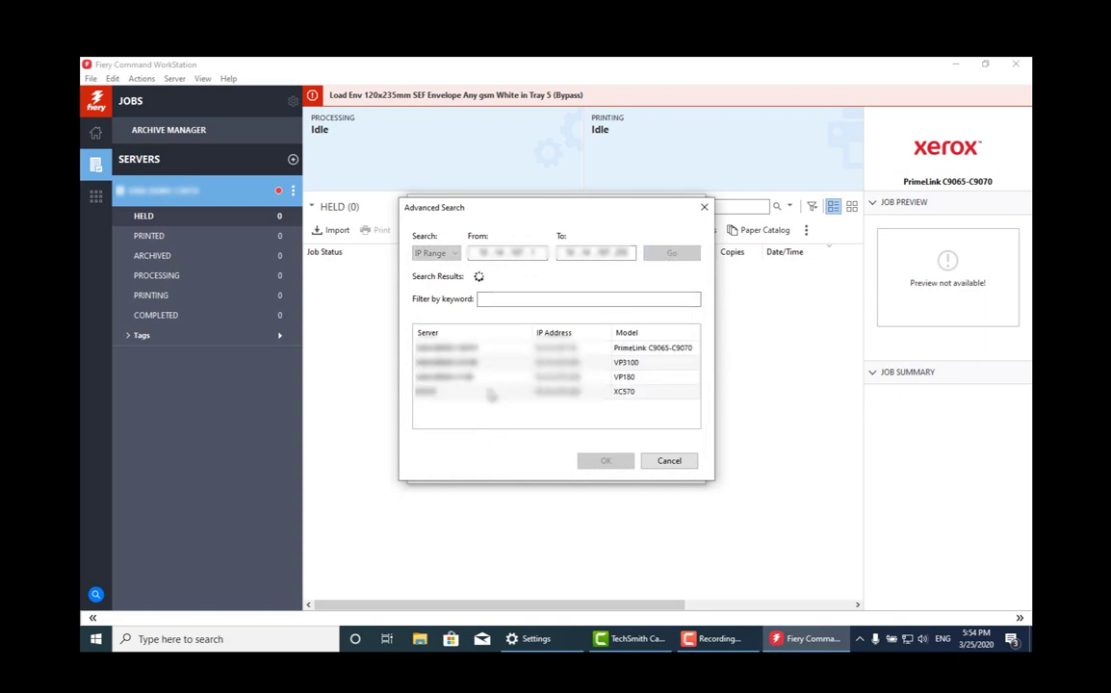
left_click(464, 362)
left_click(604, 460)
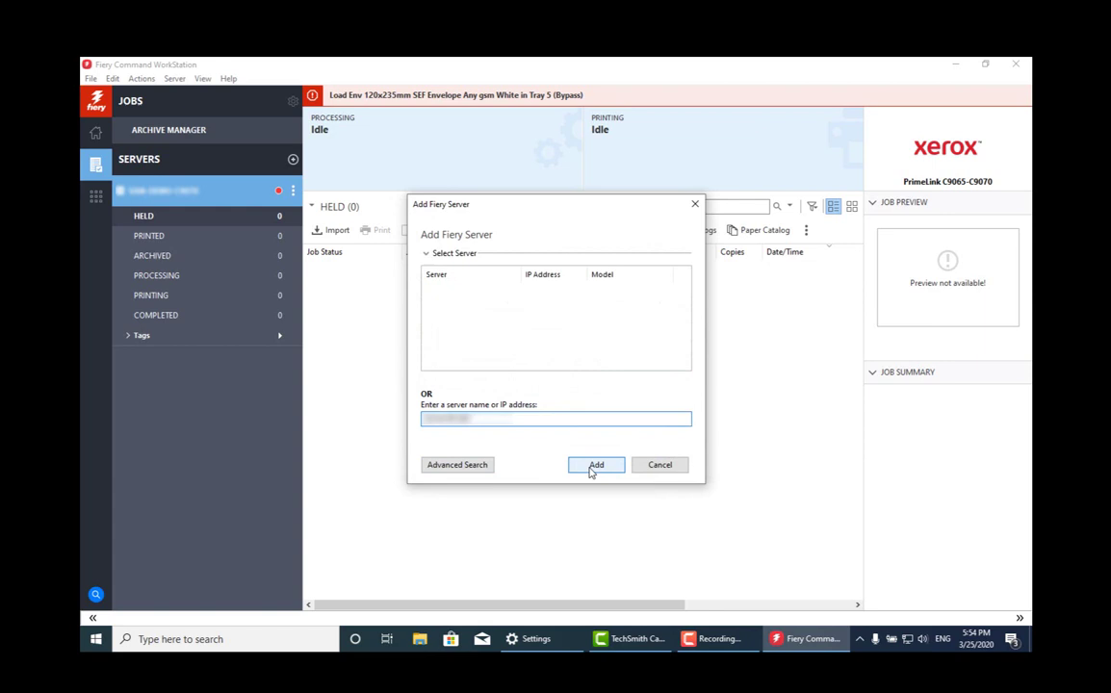
left_click(594, 466)
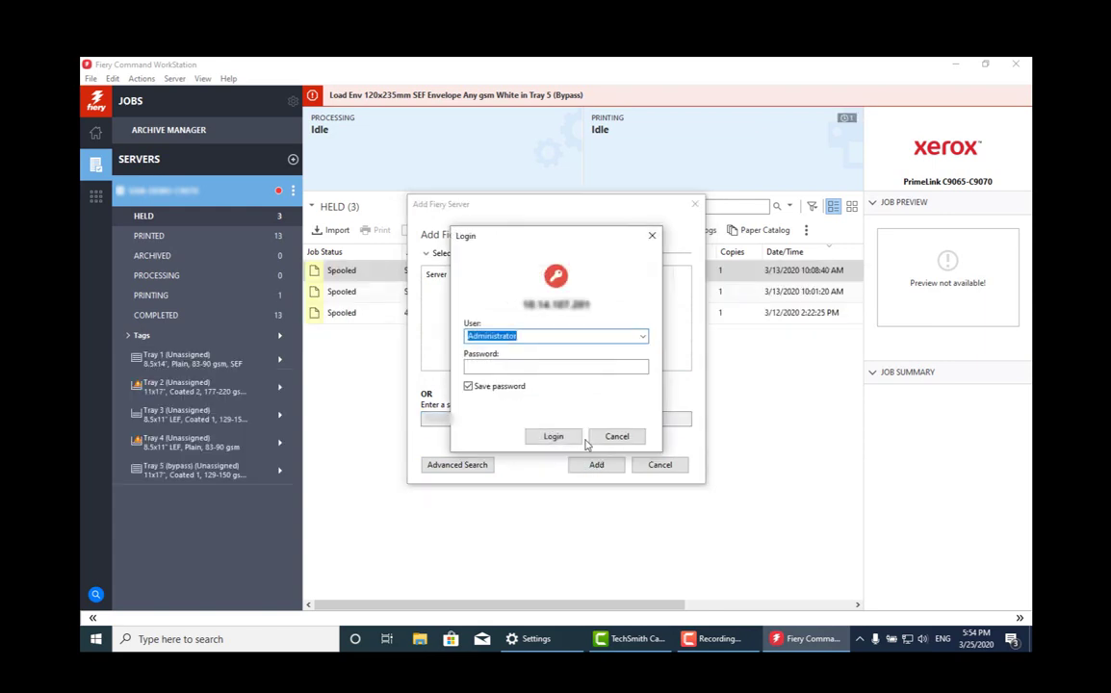
left_click(554, 436)
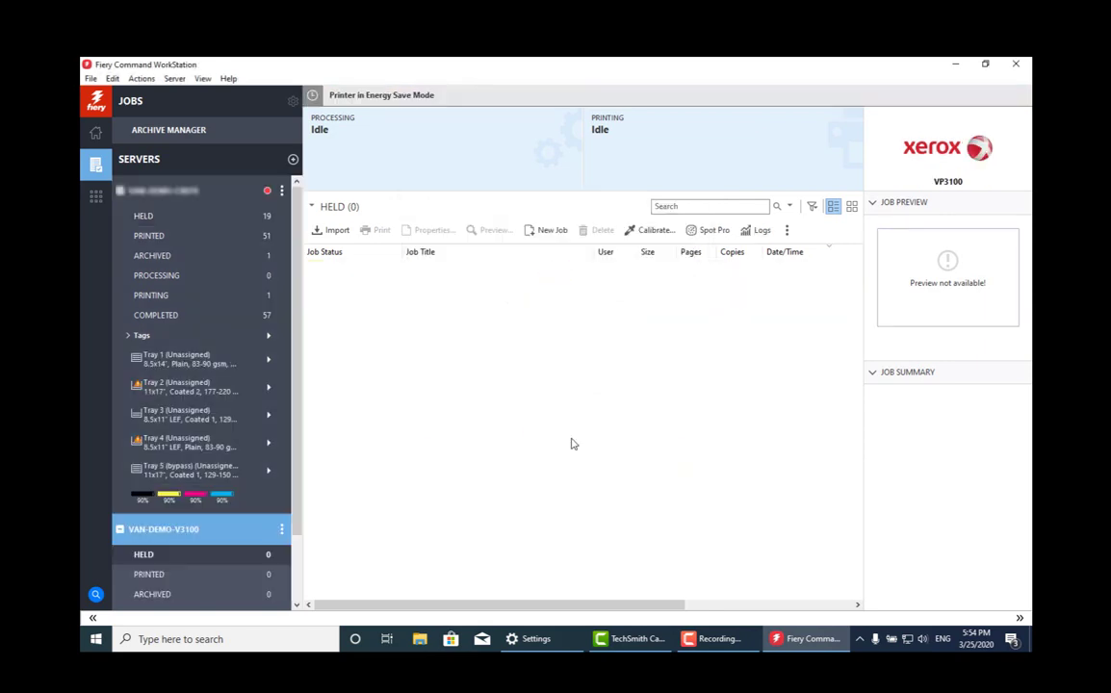
- Review both connected servers in the servers list, collapsing and expanding the PrimeLink server's queues
scroll(279, 339, "down", 1)
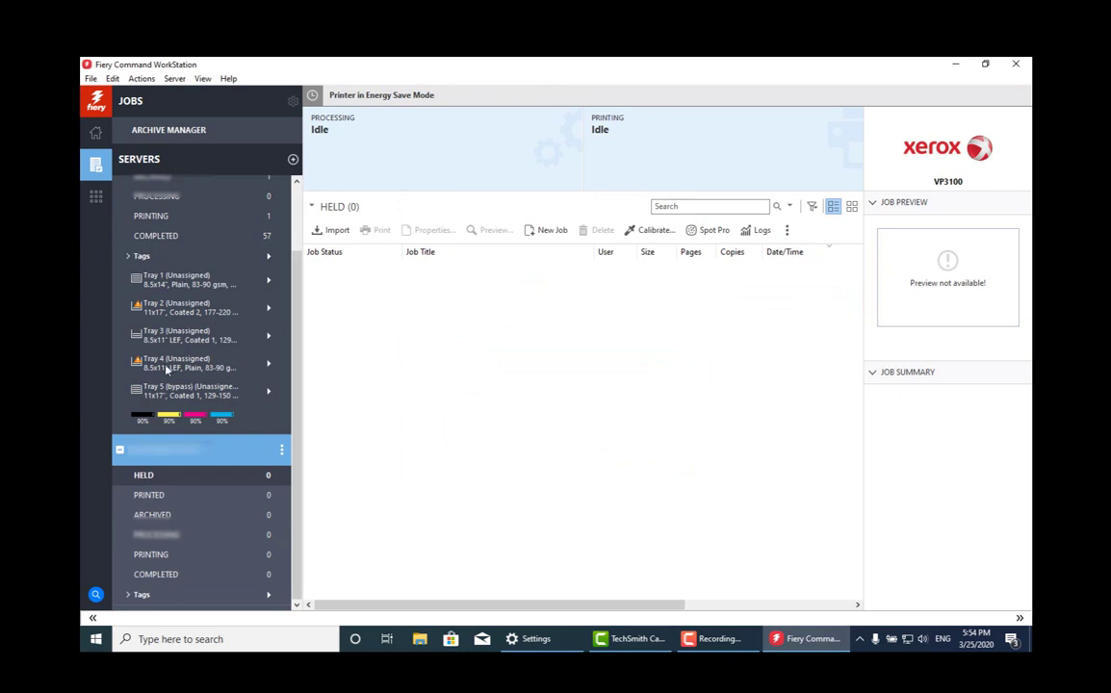
scroll(171, 356, "up", 2)
left_click(121, 195)
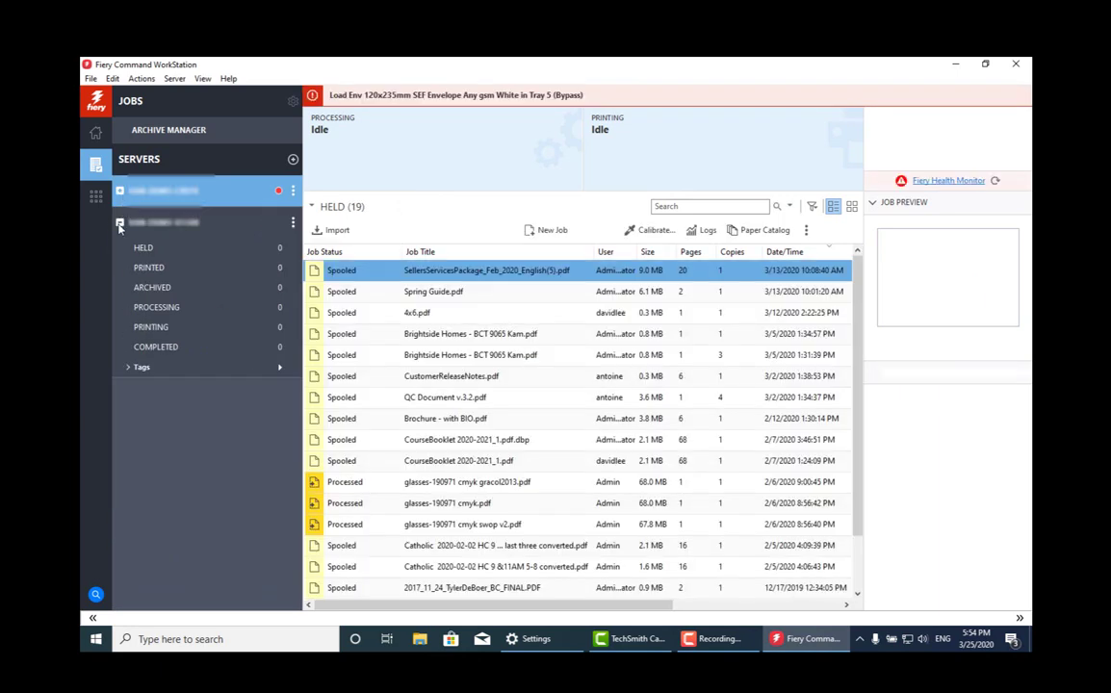
left_click(150, 199)
- Check the Impose template folder under Documents in File Explorer, close it and show the hidden system tray icons
key("super+e")
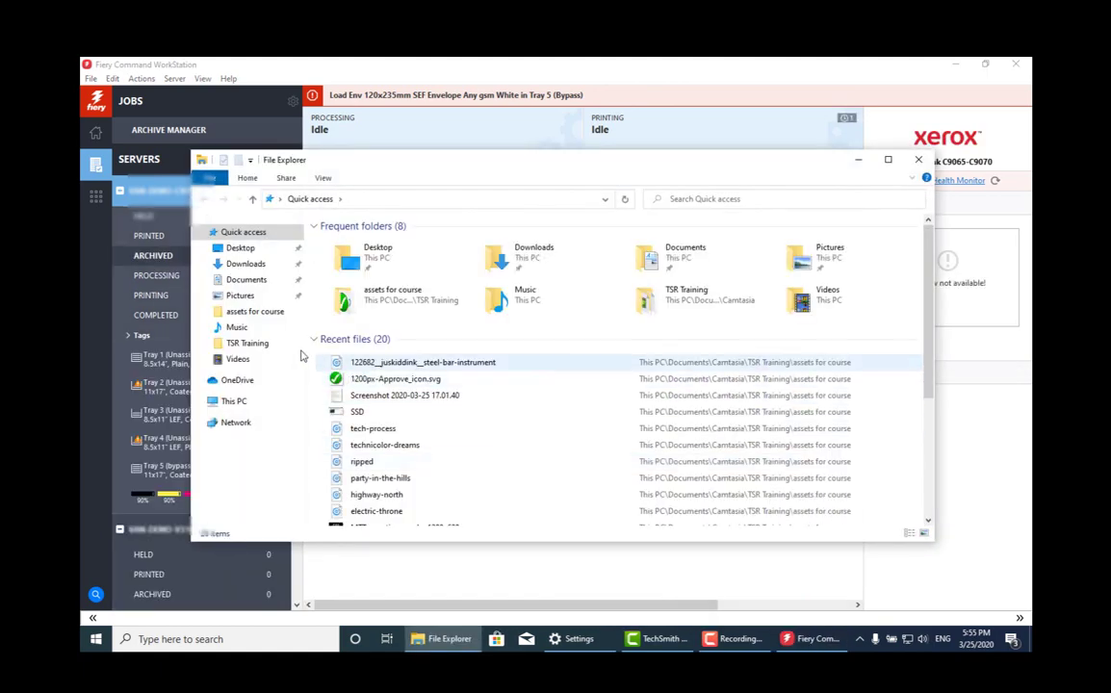
left_click(278, 282)
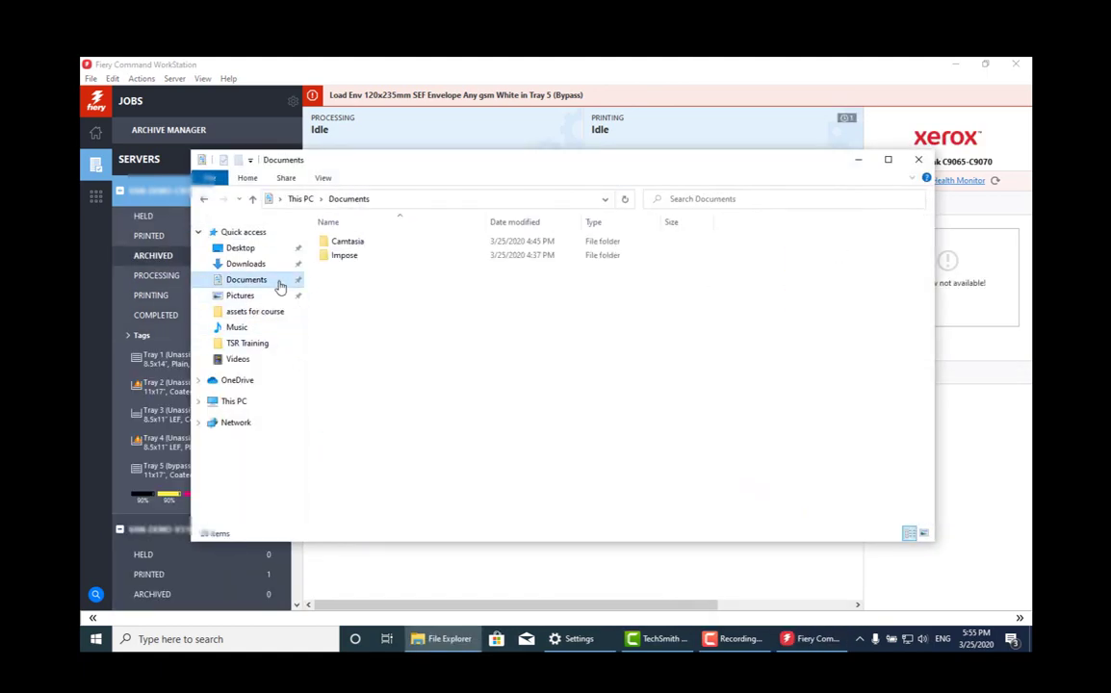
double_click(349, 258)
double_click(353, 246)
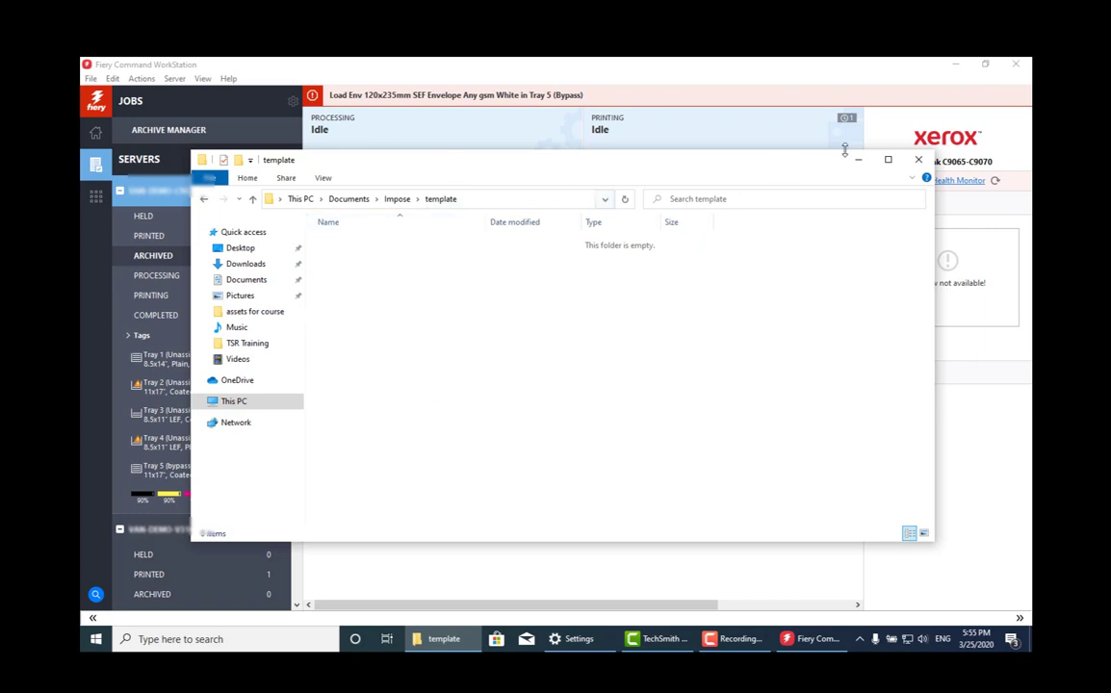
left_click(916, 161)
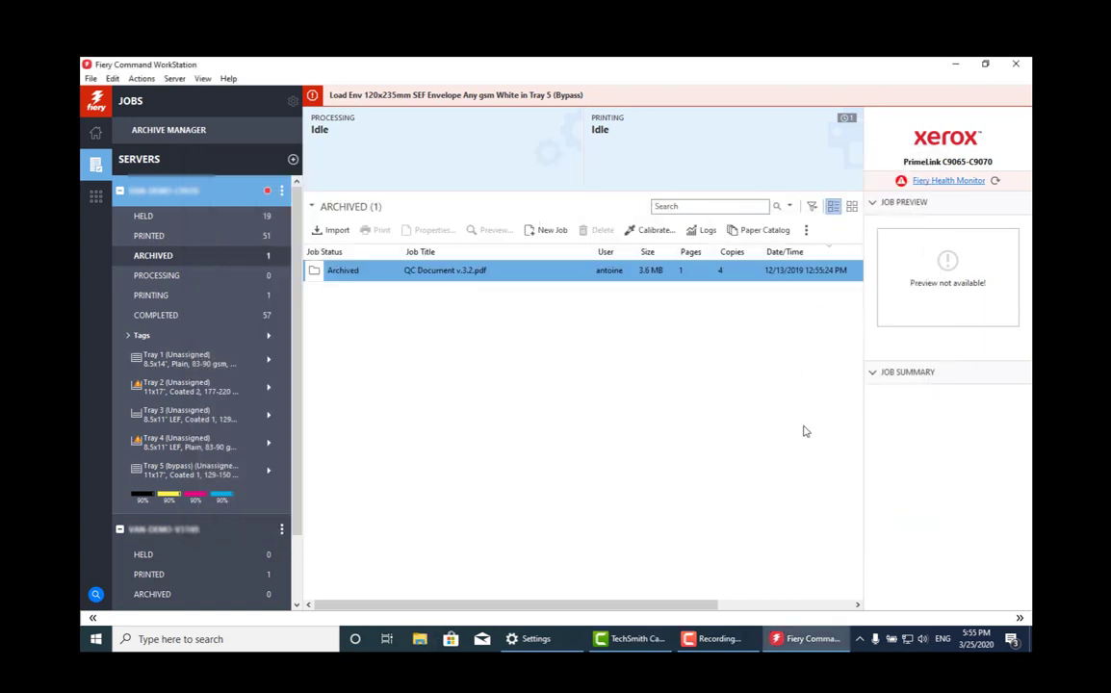
left_click(861, 640)
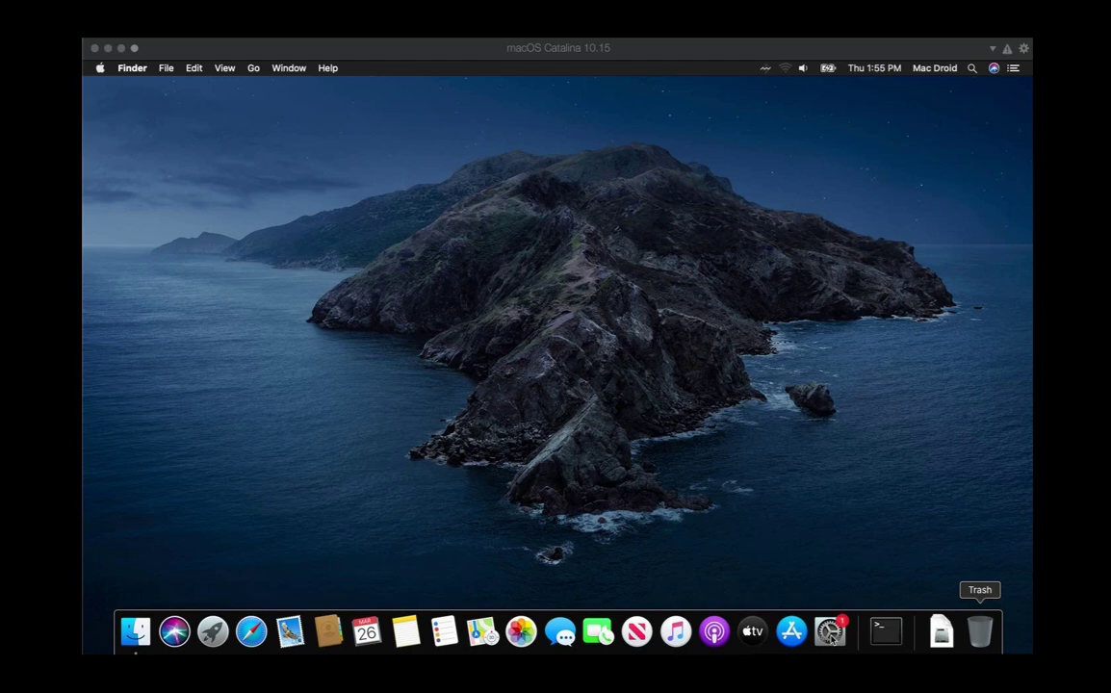
- On the Mac, open the downloaded CWSPackage6_5.dmg and move its window to the desktop's upper-left corner
left_click(940, 633)
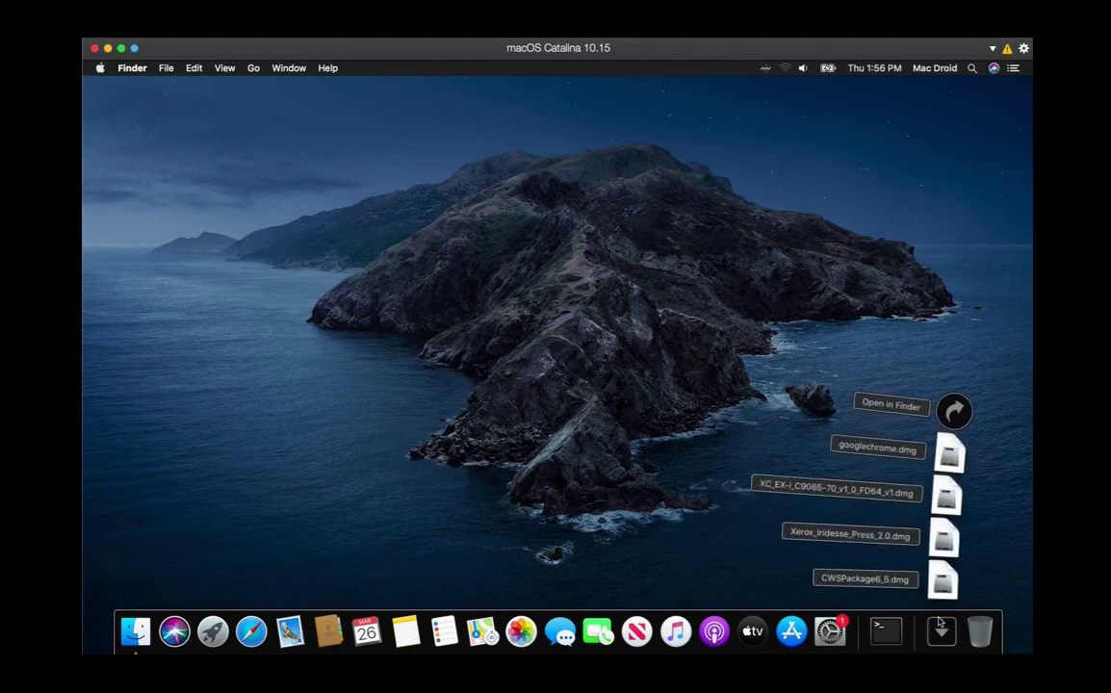
left_click(944, 584)
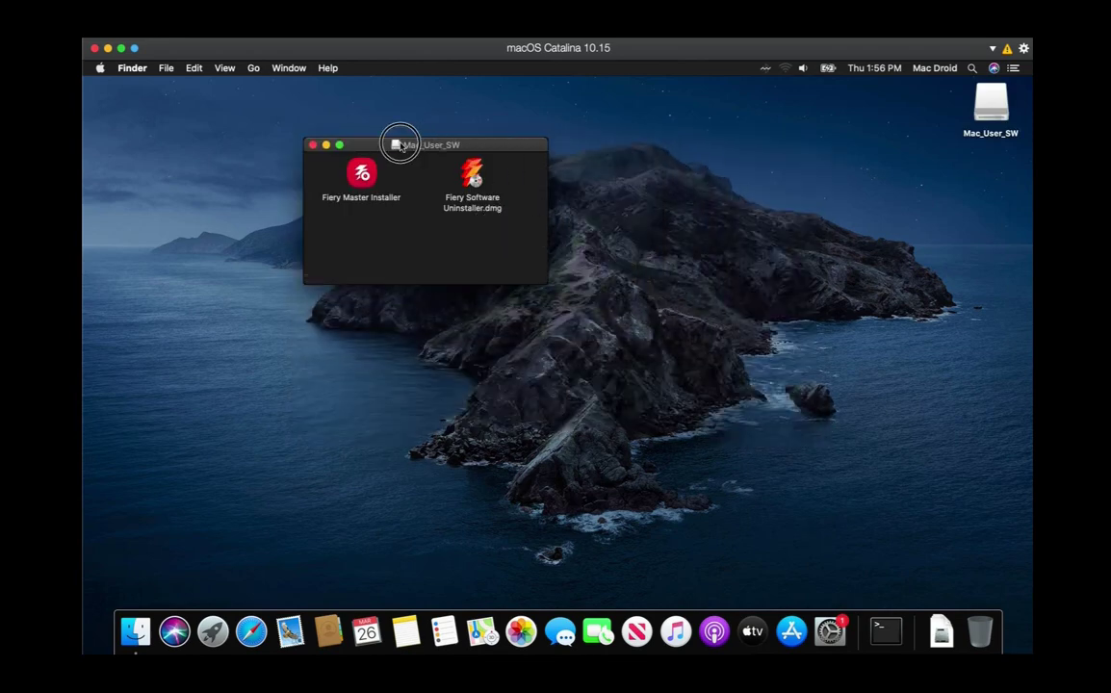
left_click_drag(416, 144, 213, 88)
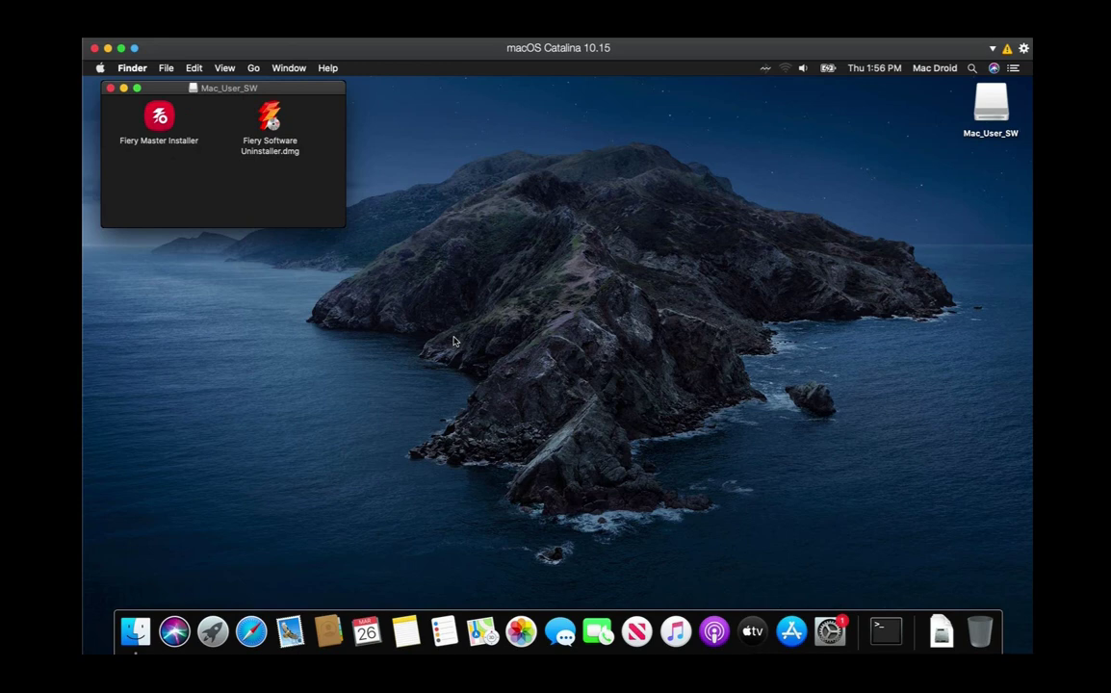
- Examine the mounted Mac_User_SW disk and its Fiery Master Installer and Fiery Software Uninstaller items
left_click(987, 103)
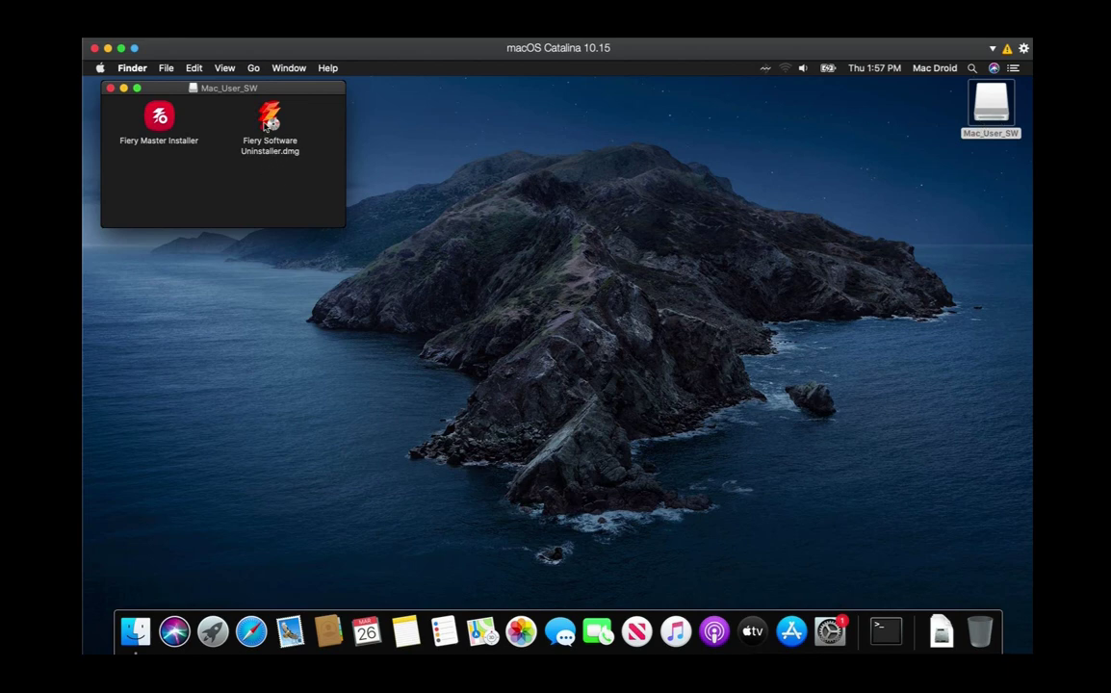
left_click(170, 128)
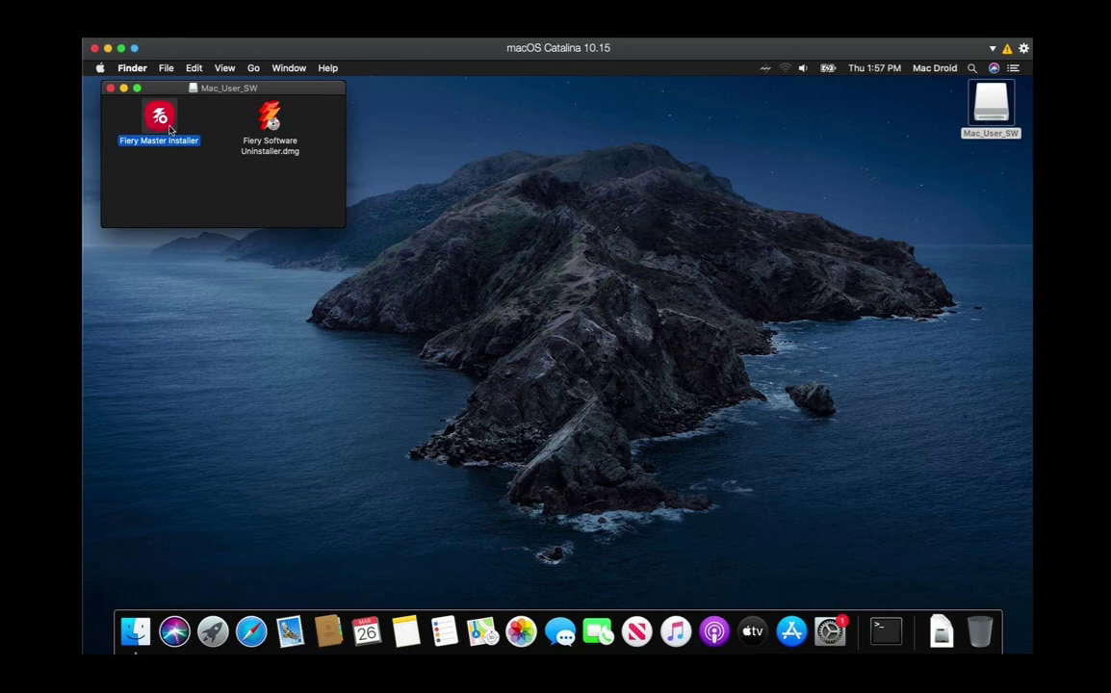
left_click(250, 118)
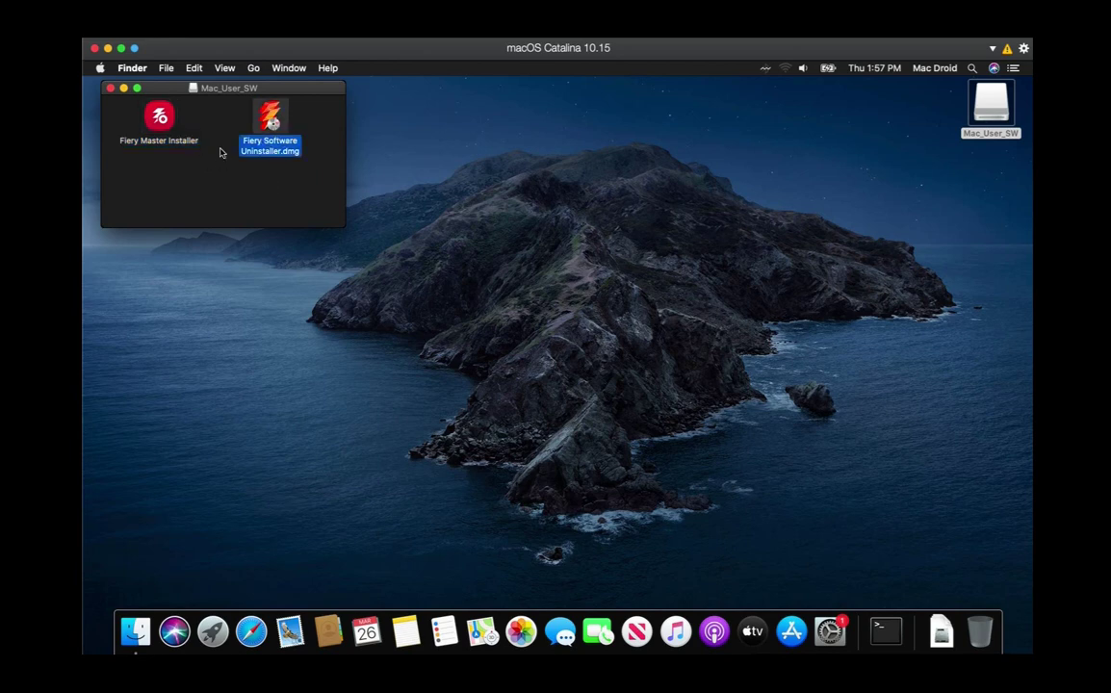
left_click(159, 128)
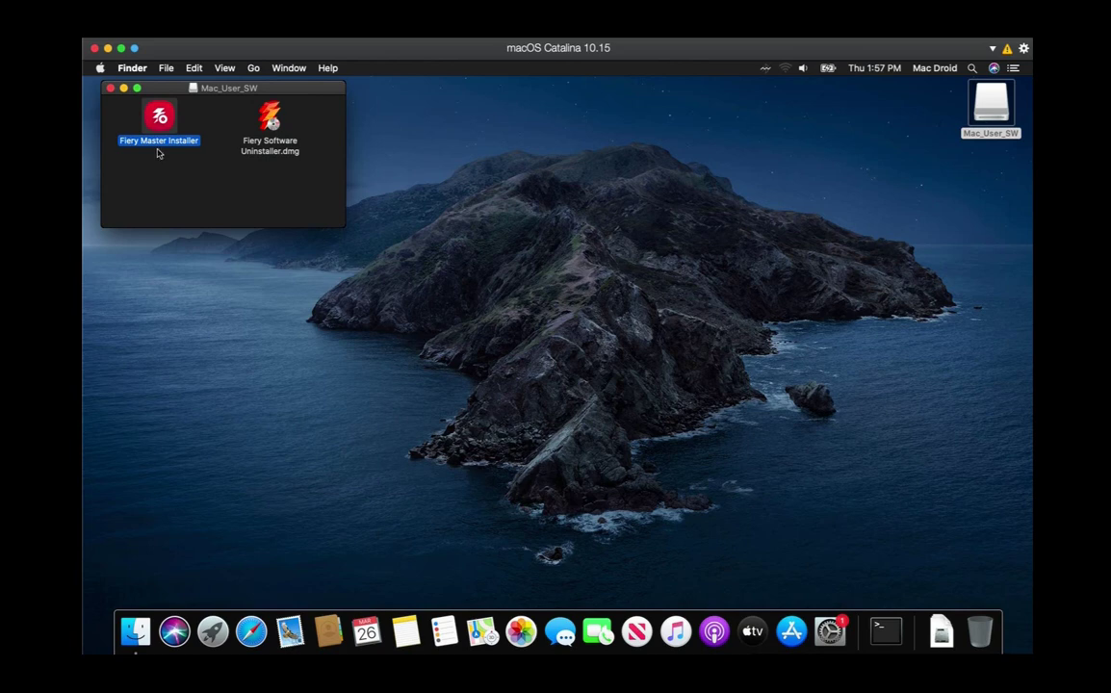
left_click(227, 127)
- Launch Fiery Master Installer from the Mac_User_SW disk, closing the disk window
left_click(170, 140)
left_click(161, 116)
left_click(111, 89)
left_click(688, 299)
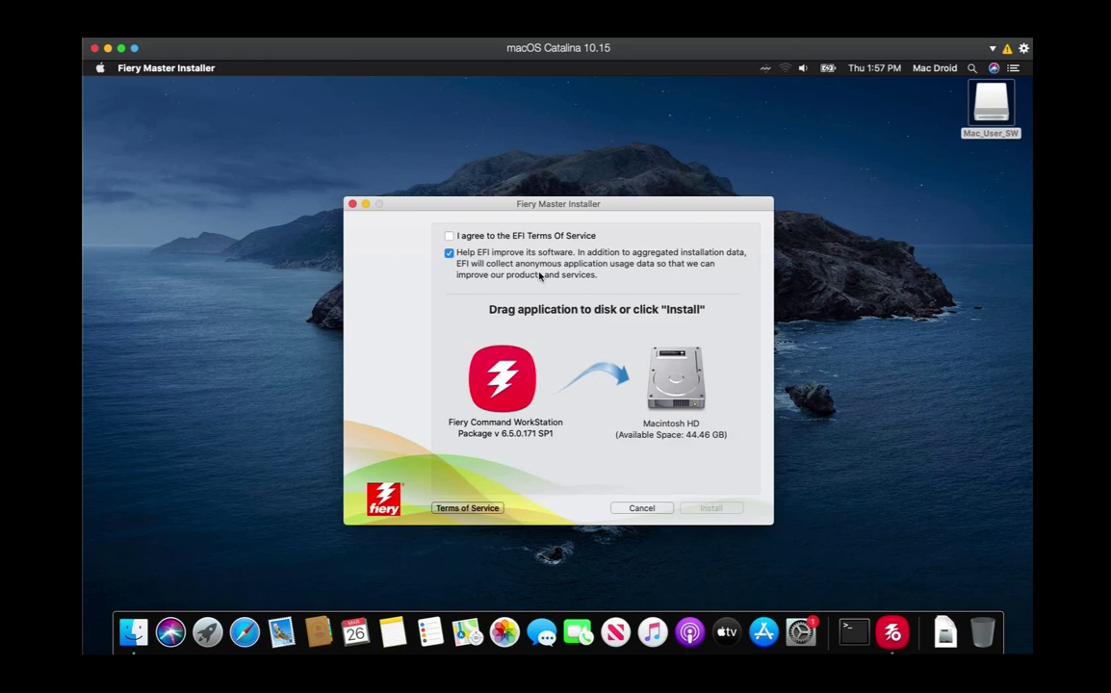
- Agree to the EFI Terms of Service and install Fiery Command WorkStation Package onto Macintosh HD, authorizing with the account password
left_click(448, 236)
left_click_drag(491, 395, 672, 414)
type("•••••")
key("Return")
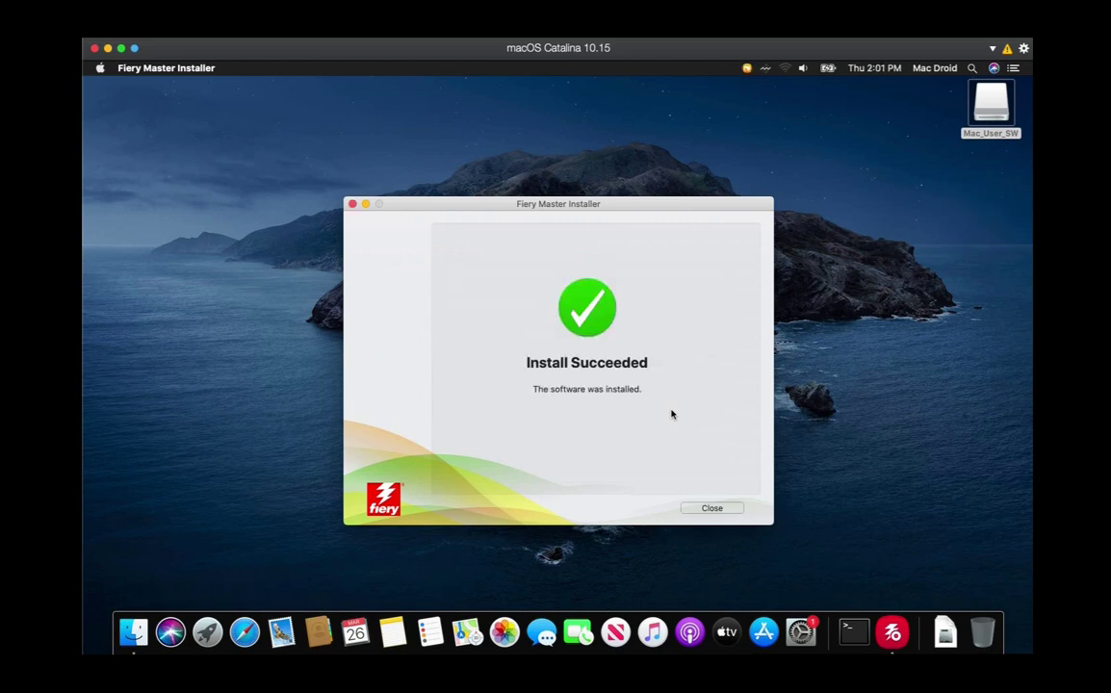
- Close Fiery Master Installer and eject the Mac_User_SW disk from the desktop
left_click(711, 508)
right_click(989, 109)
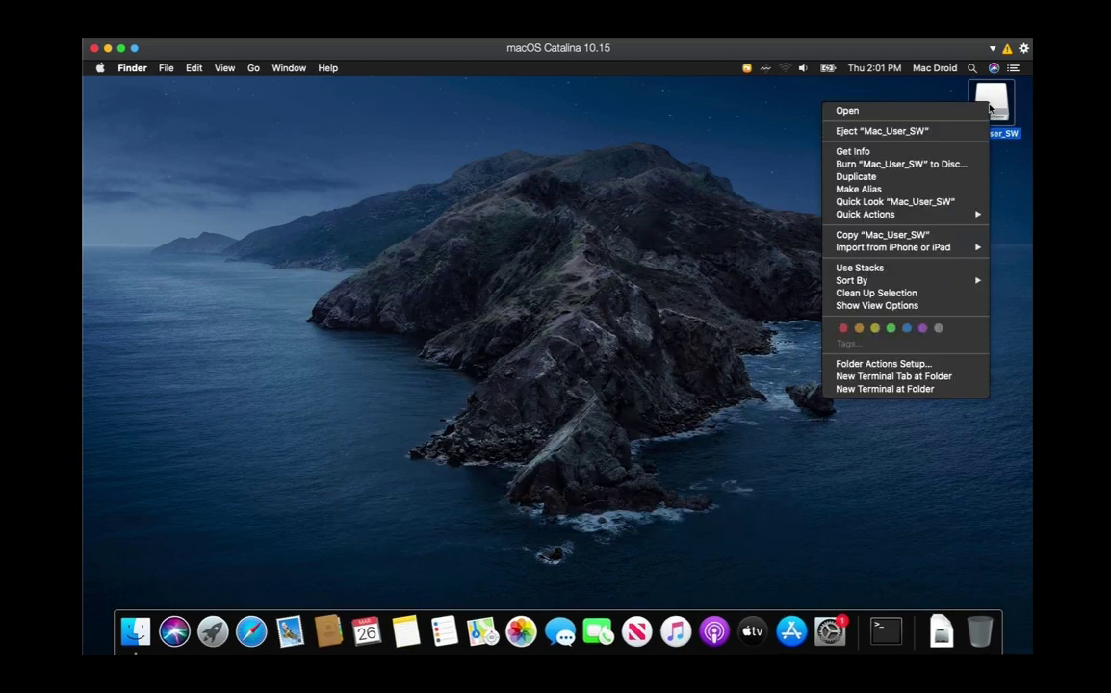
left_click(923, 132)
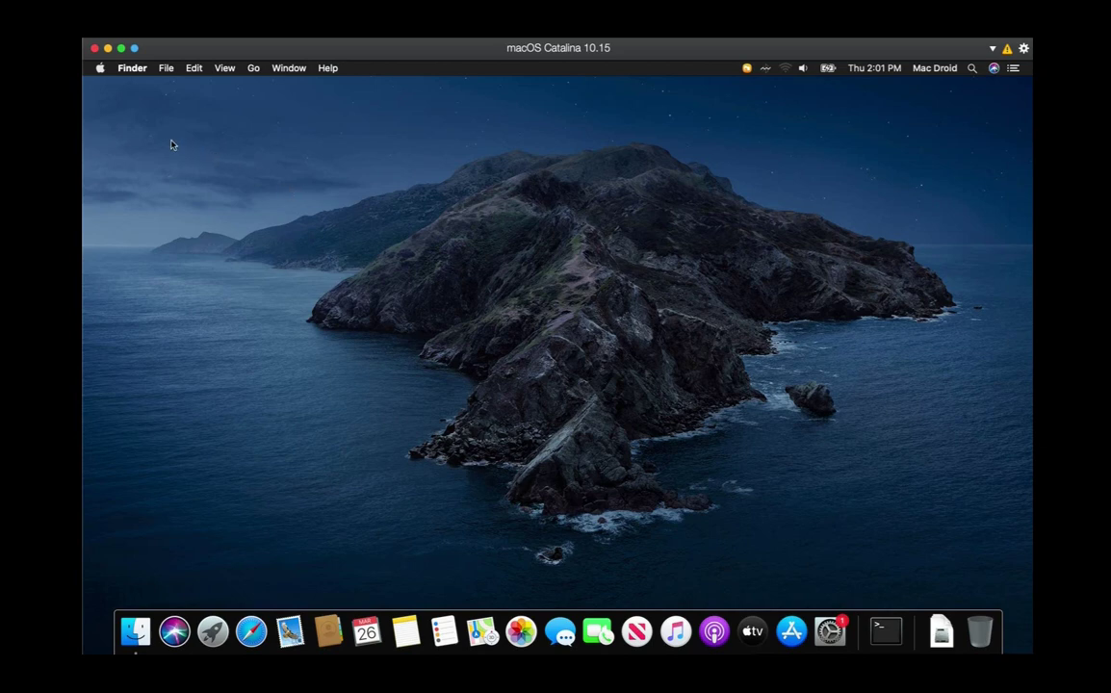
- Check the installed macOS version in About This Mac and close the window
left_click(100, 68)
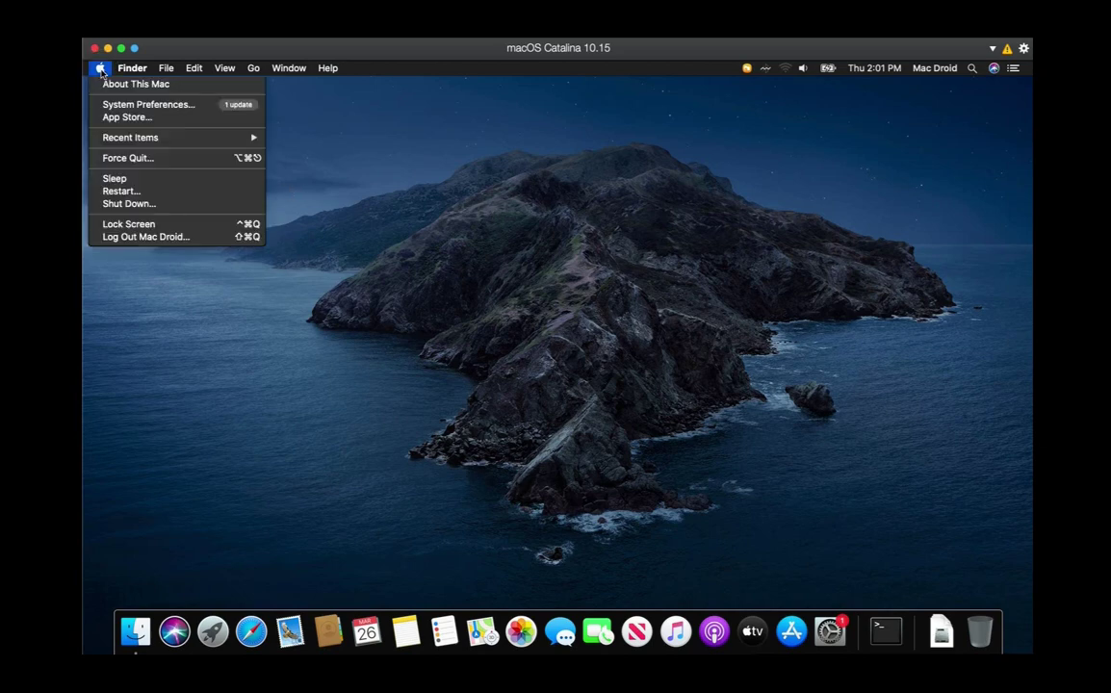
left_click(118, 86)
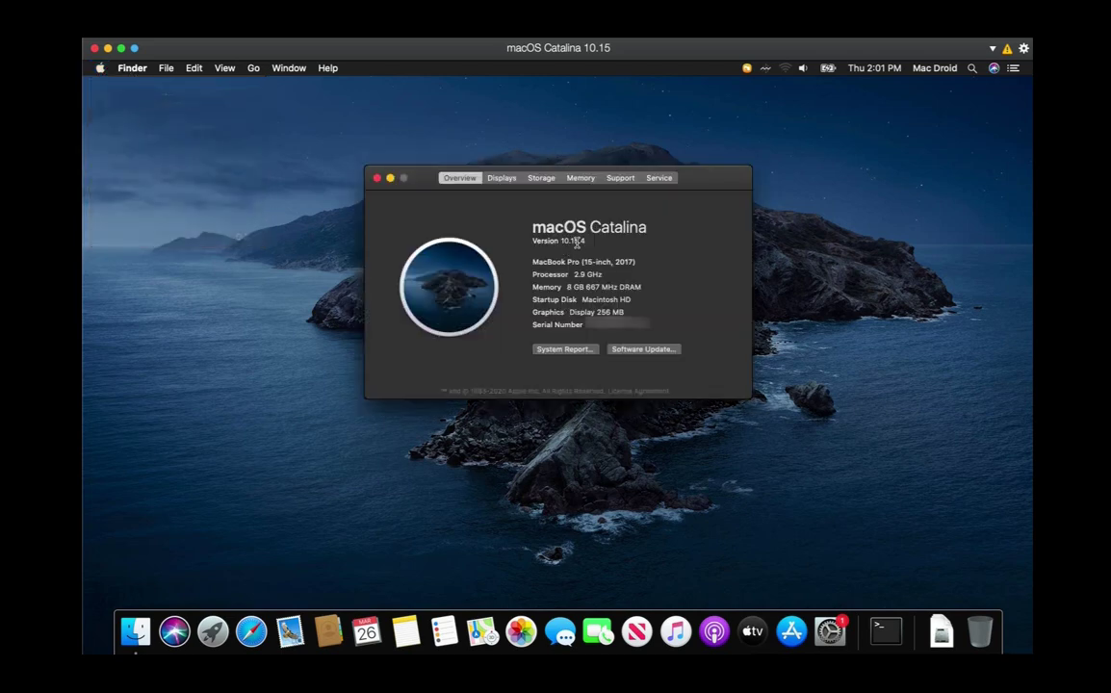
left_click(378, 179)
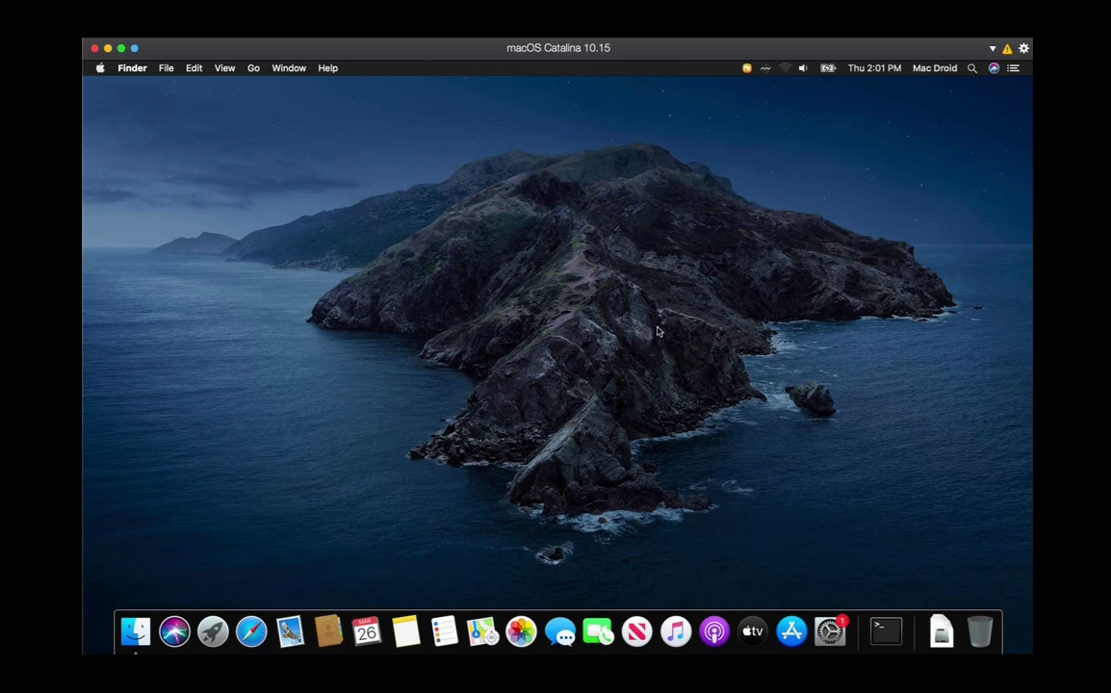
- Open the Fiery folder in Applications and add Fiery Command WorkStation and Fiery Hot Folders to the Dock
left_click(136, 632)
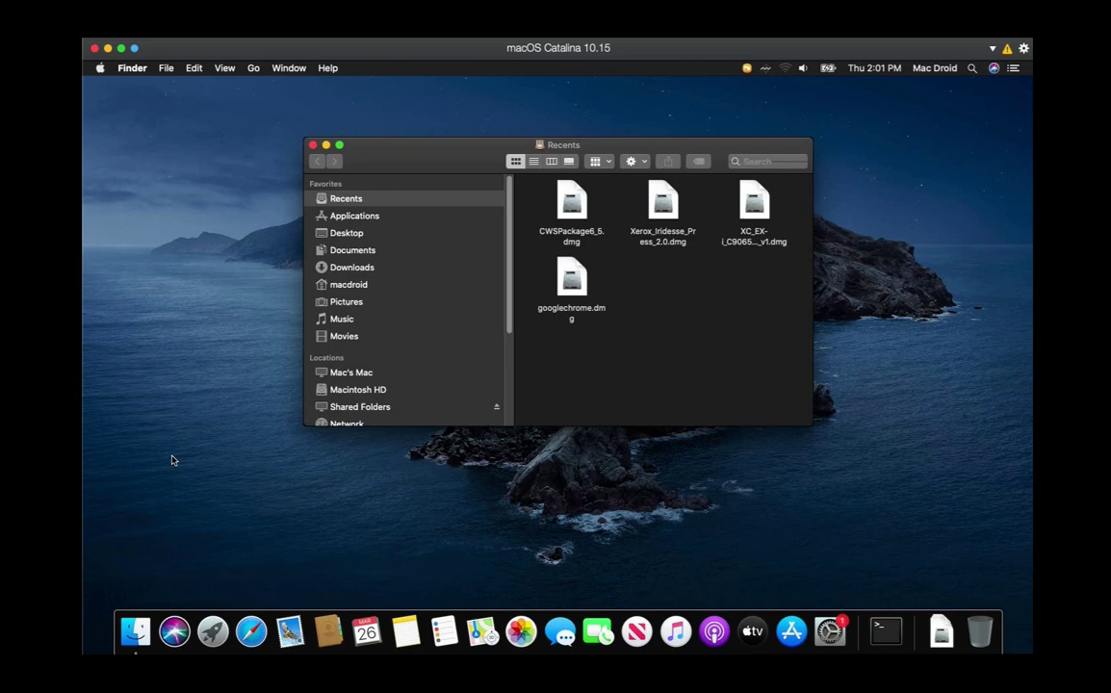
left_click(349, 215)
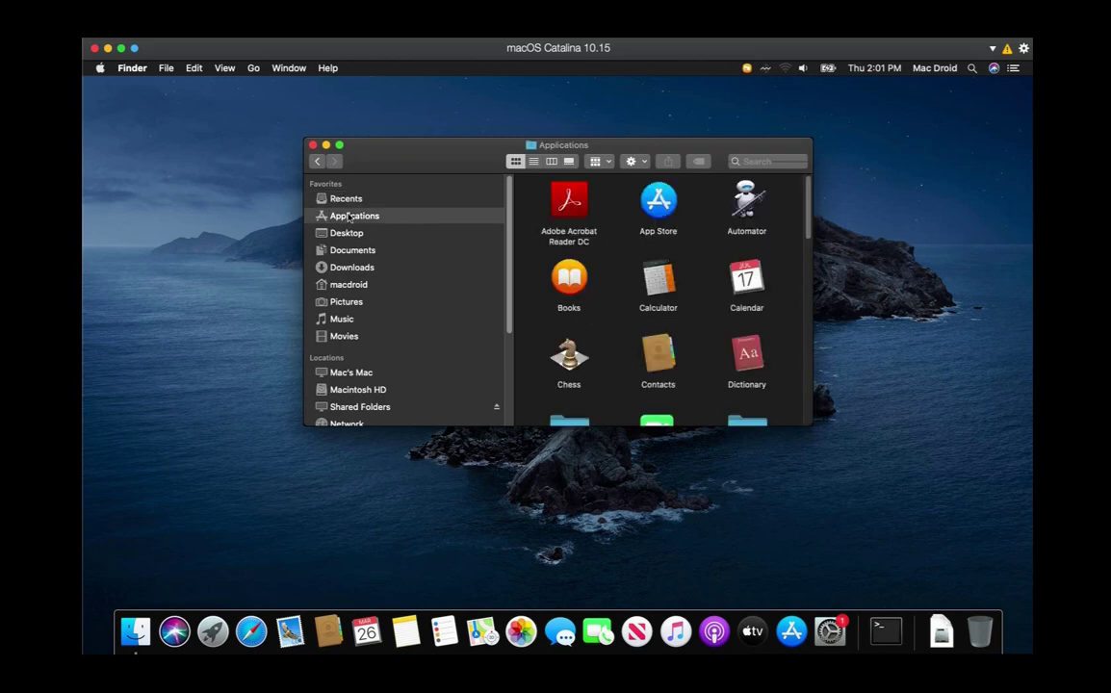
scroll(661, 273, "down", 3)
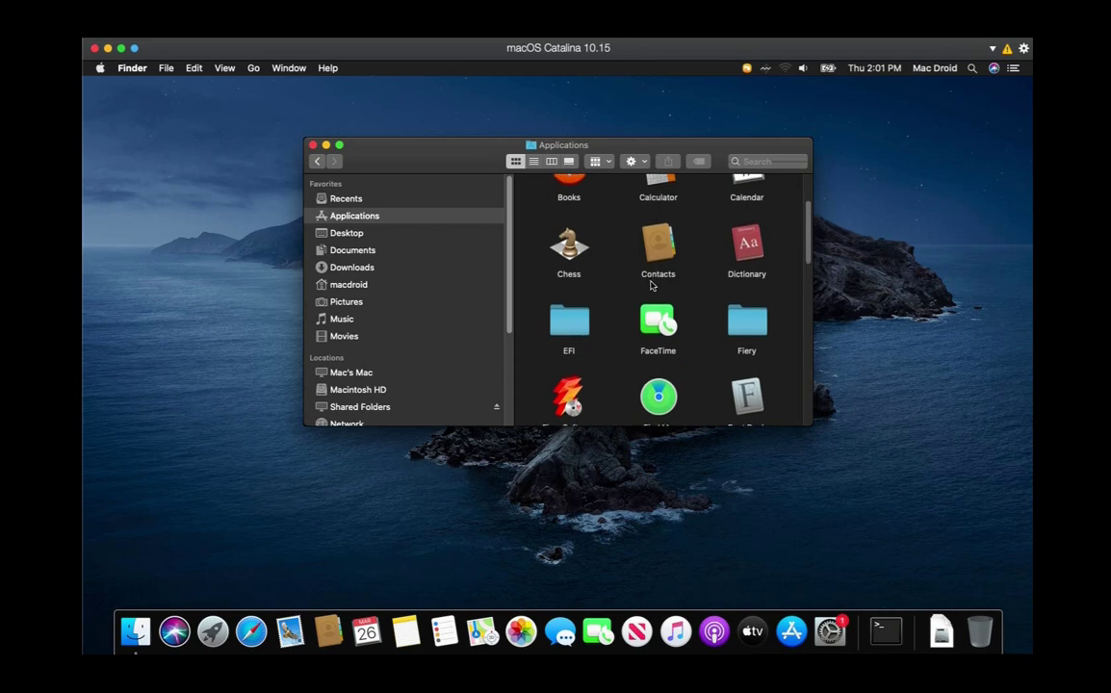
scroll(652, 289, "down", 2)
left_click(756, 302)
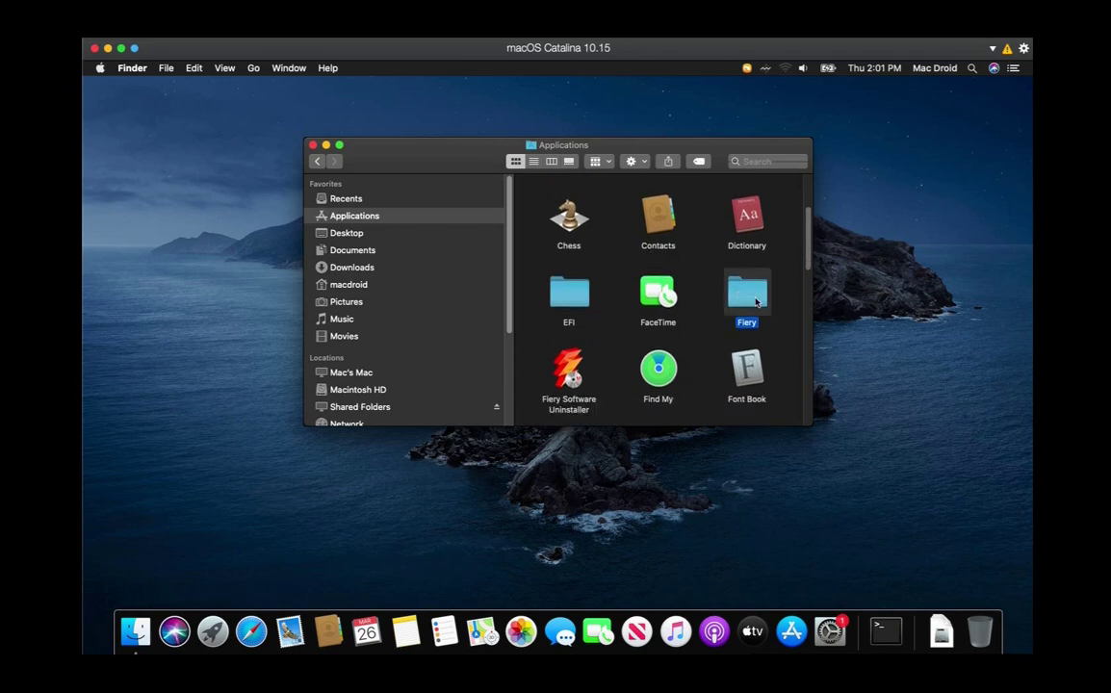
double_click(757, 301)
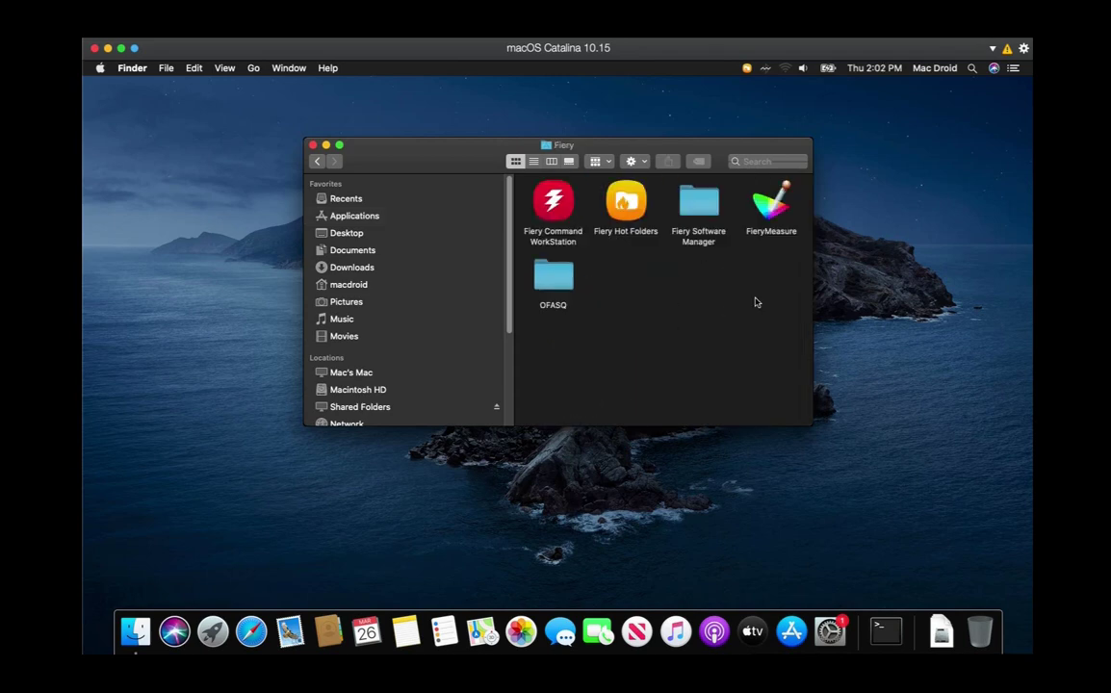
left_click(562, 208)
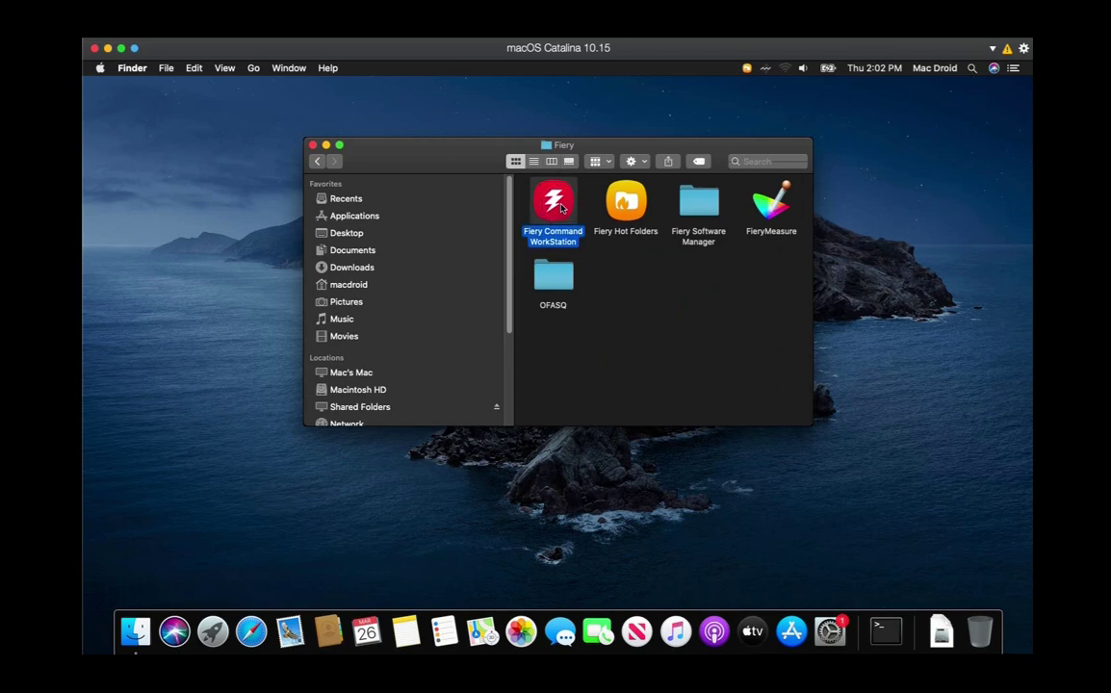
left_click(626, 202, "super")
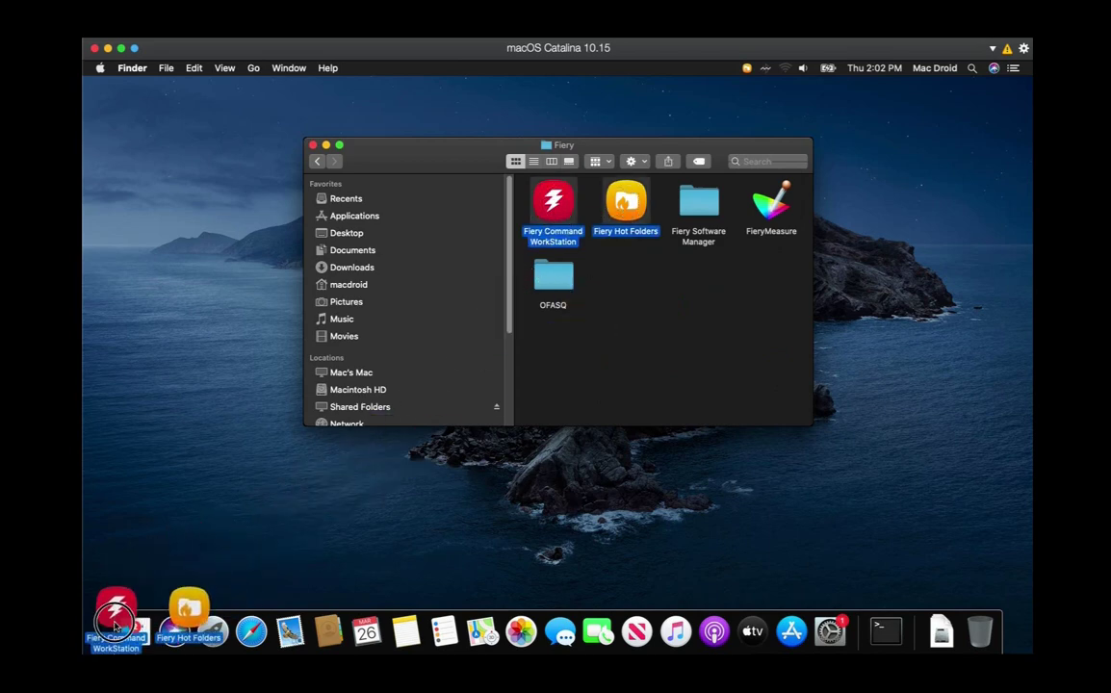
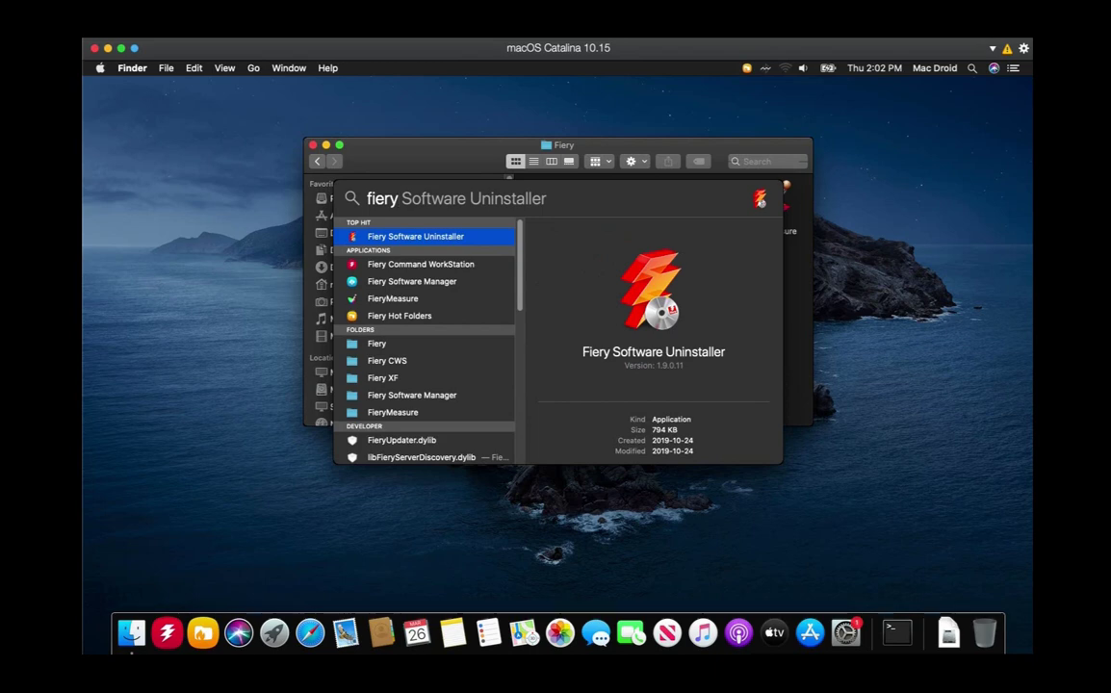
- Search the Mac for "fiery", launch Fiery Software Manager, close the Finder window and allow the downloaded app to open
left_click(414, 286)
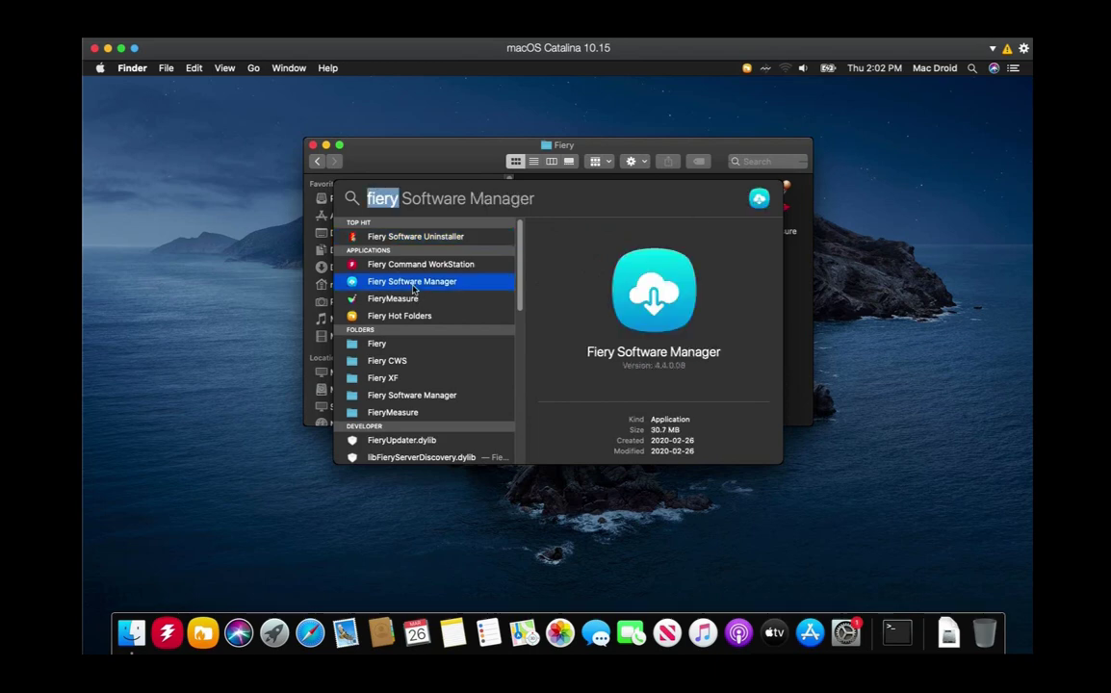
key("Escape")
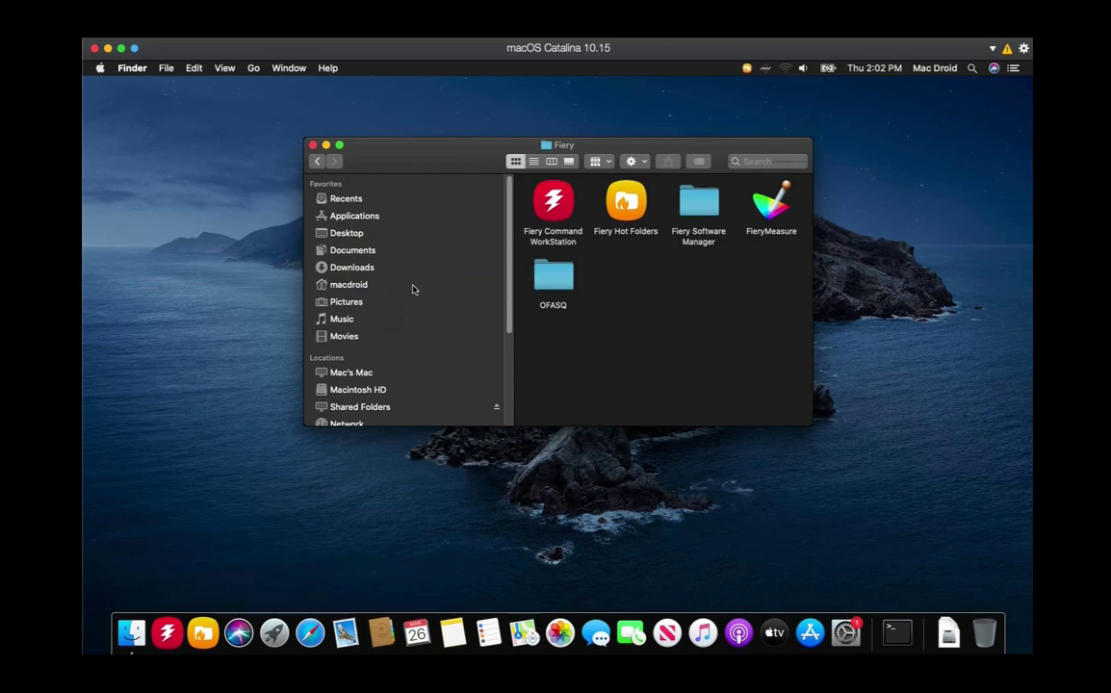
left_click(313, 145)
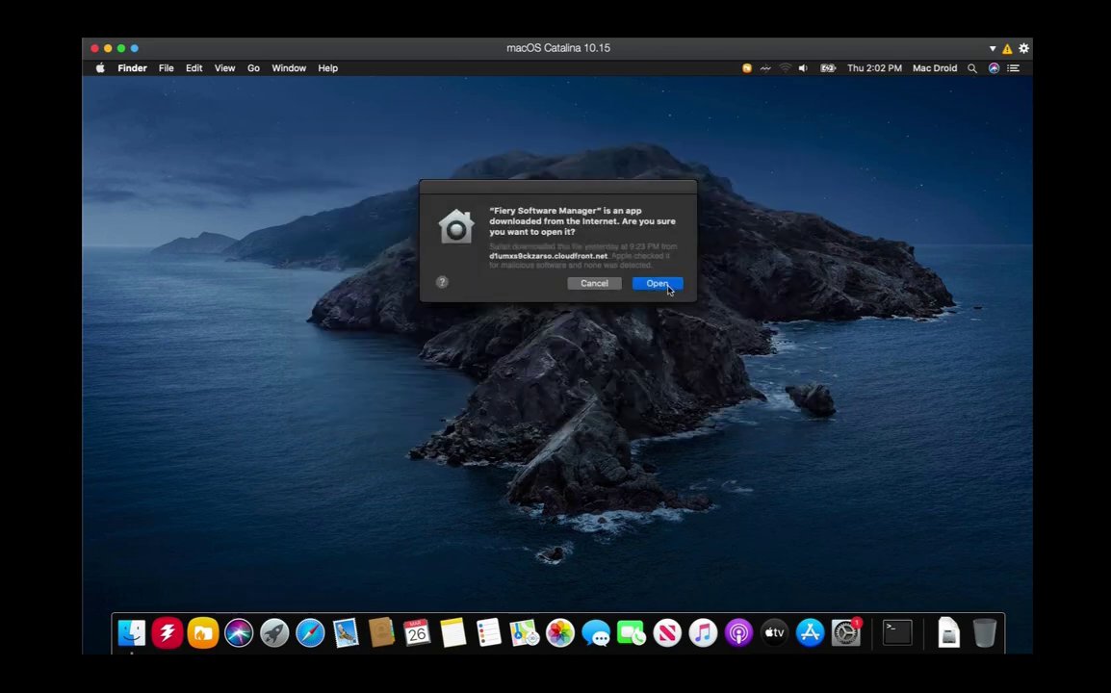
left_click(659, 284)
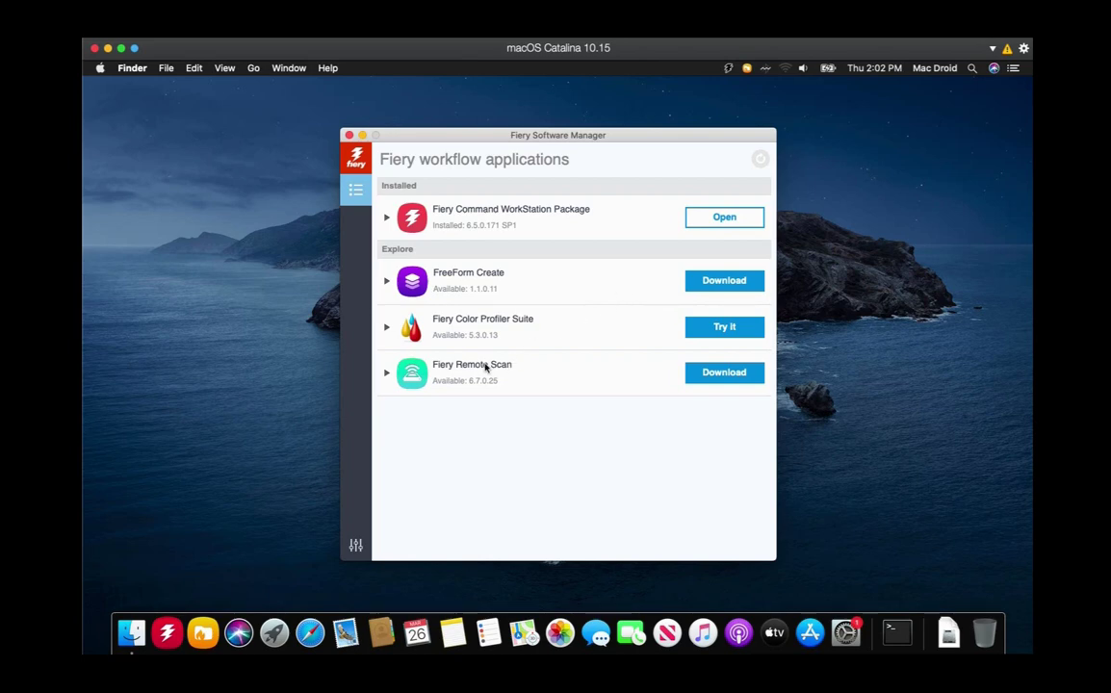
- Expand the Fiery Remote Scan entry, start its download and bring System Preferences to the front
left_click(385, 372)
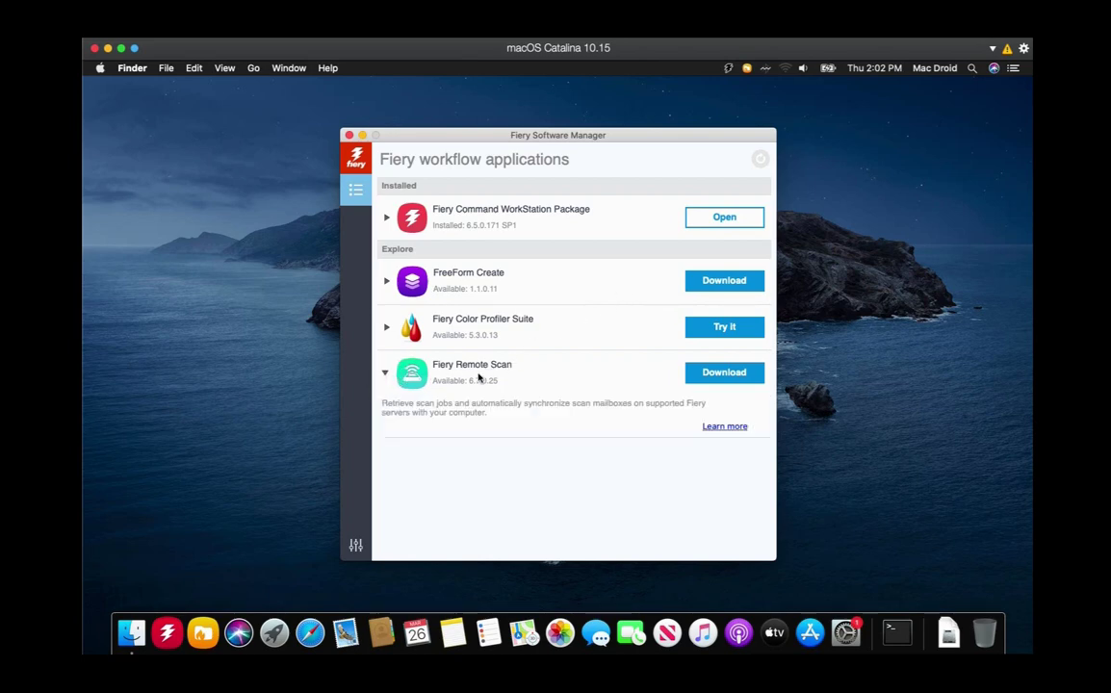
left_click(716, 377)
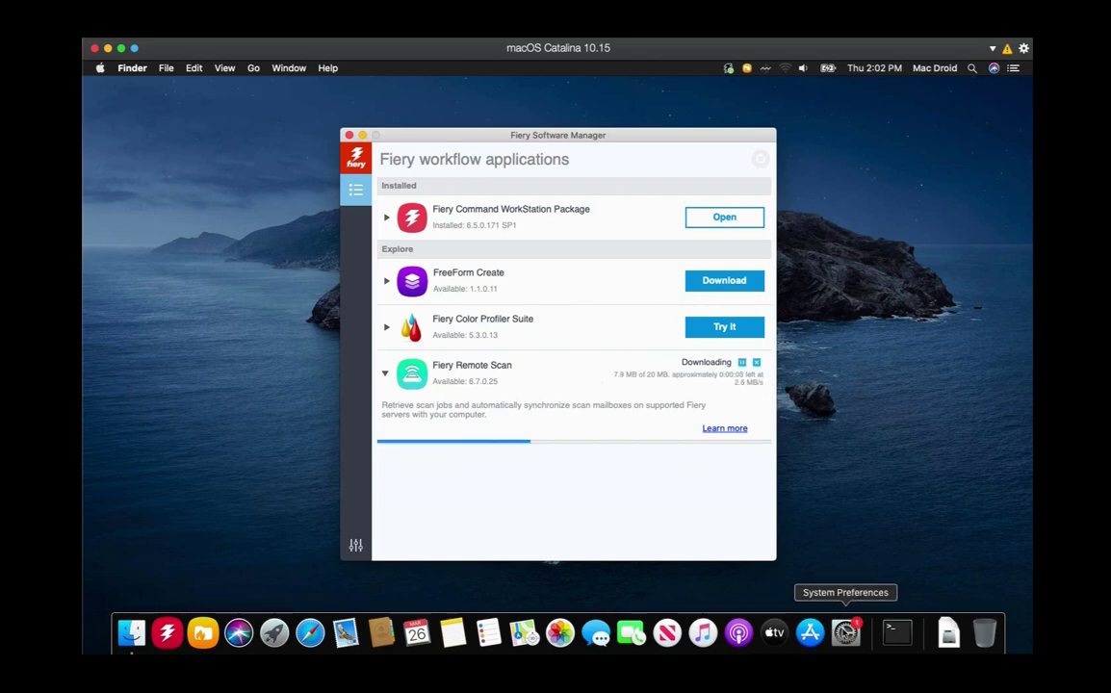
left_click(846, 630)
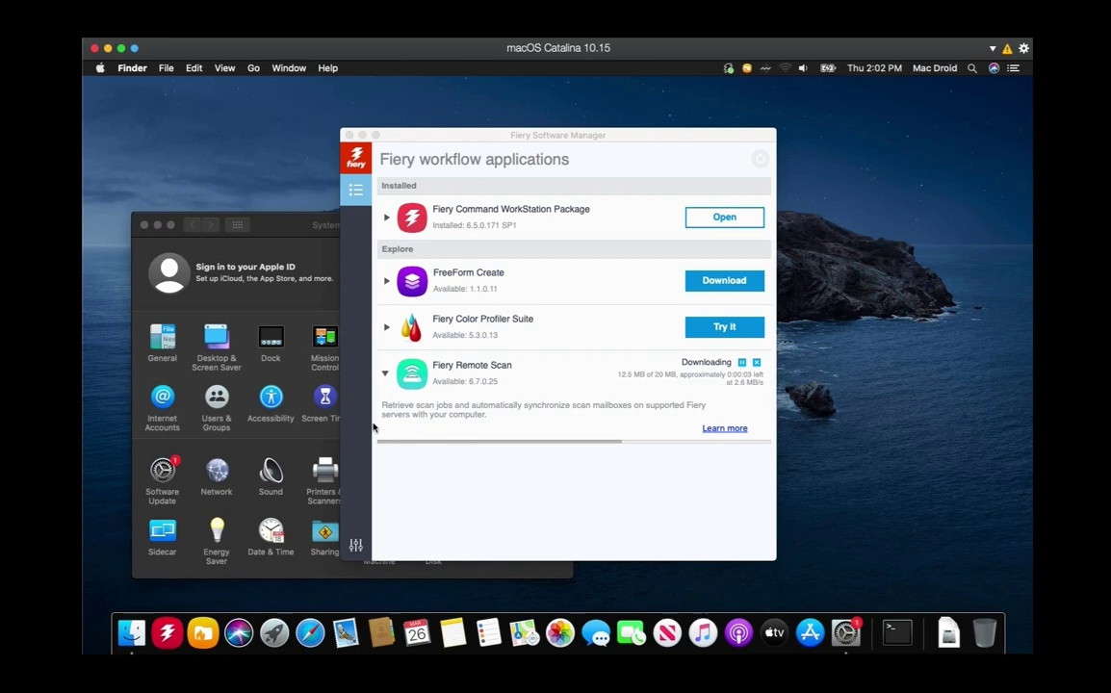
left_click(293, 231)
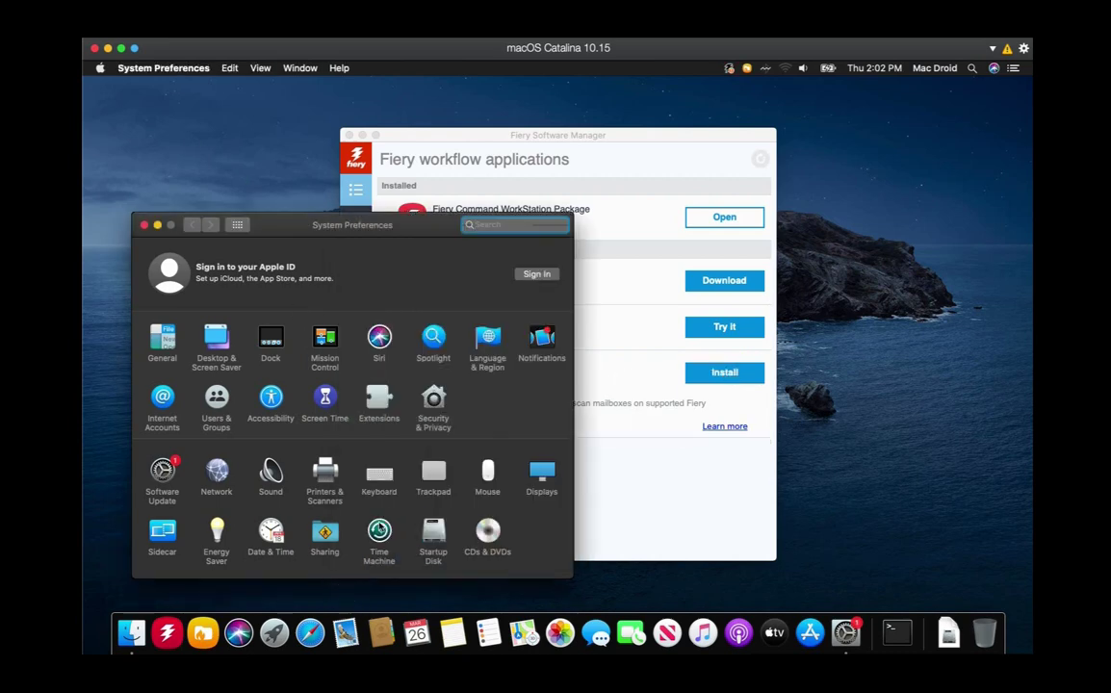
- Show the Sharing preferences and install the downloaded Fiery Remote Scan, authorizing with the account password
left_click(724, 372)
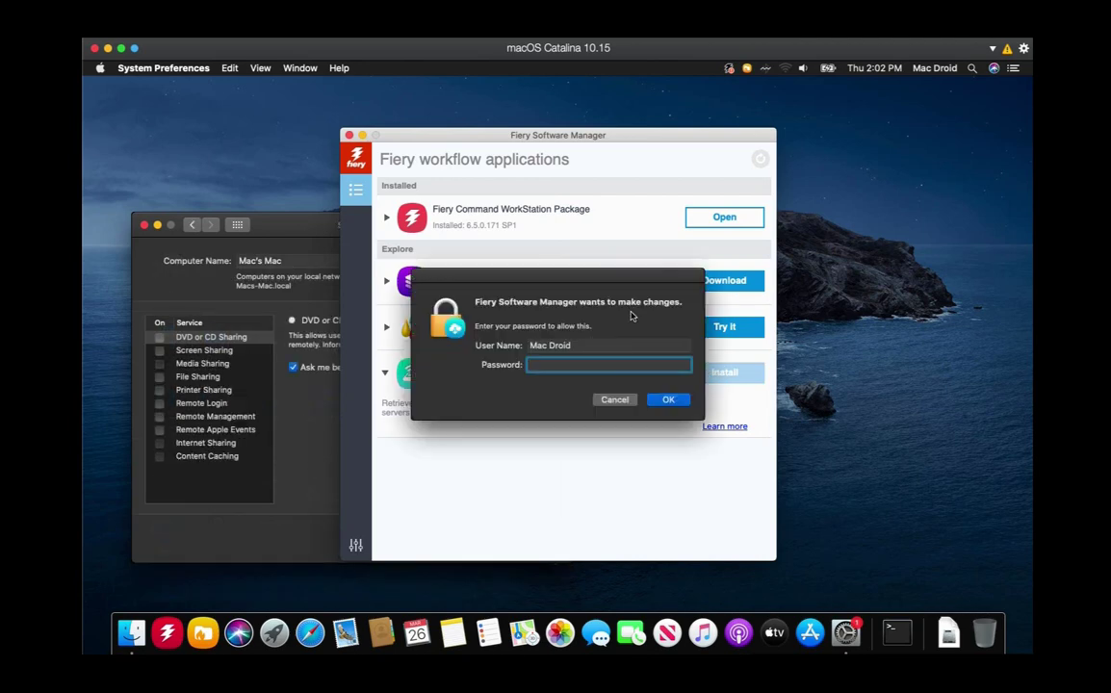
type("••••••••")
key("Return")
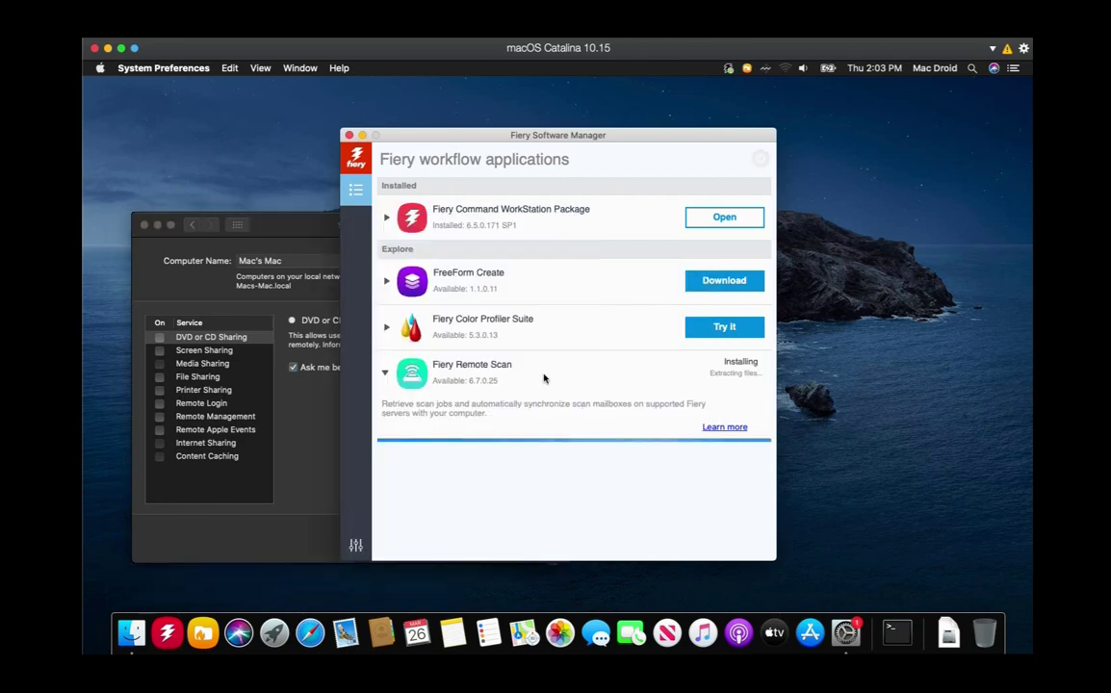
- Move Fiery Software Manager aside, turn on File Sharing for this Mac and close the Sharing preferences
left_click_drag(541, 137, 779, 129)
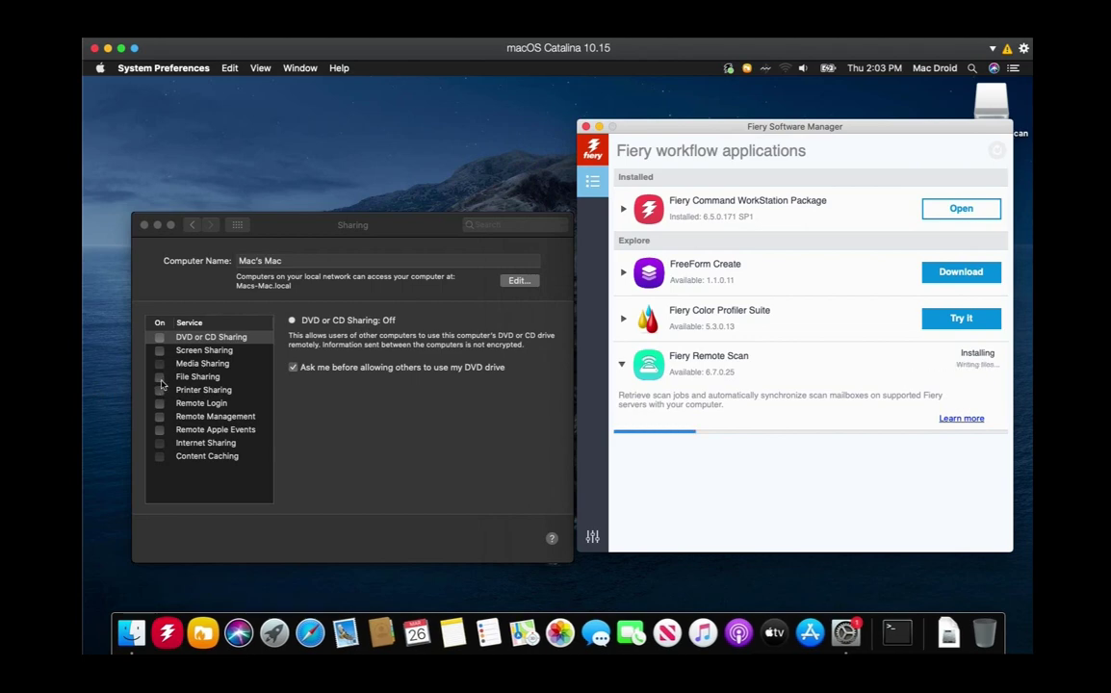
left_click(161, 381)
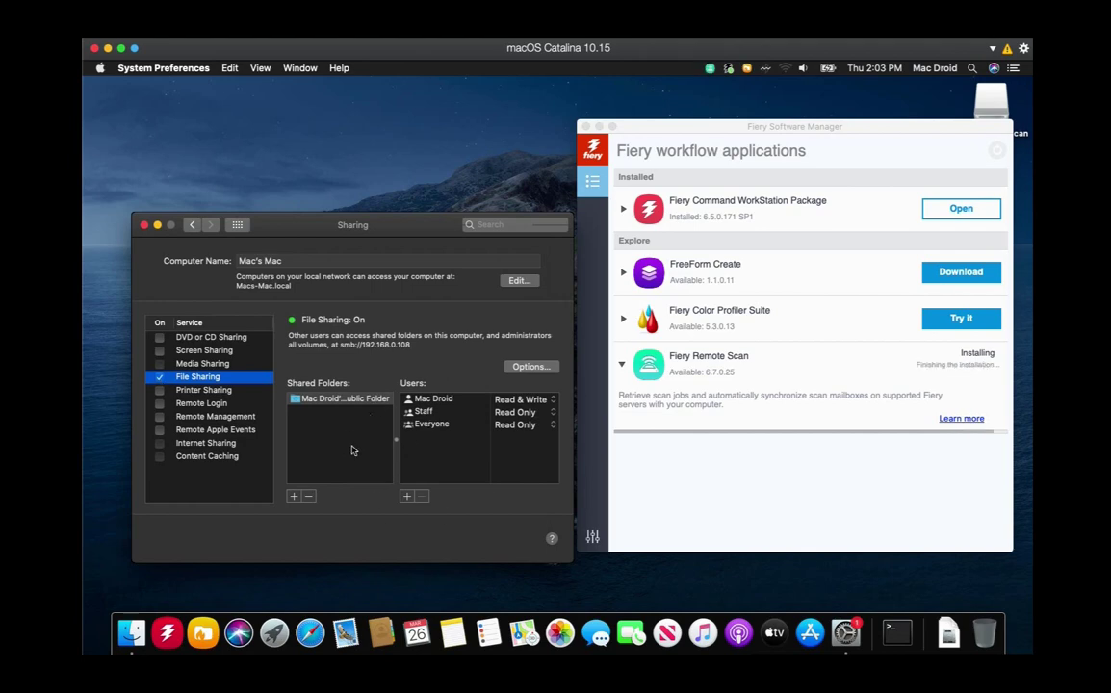
left_click(145, 226)
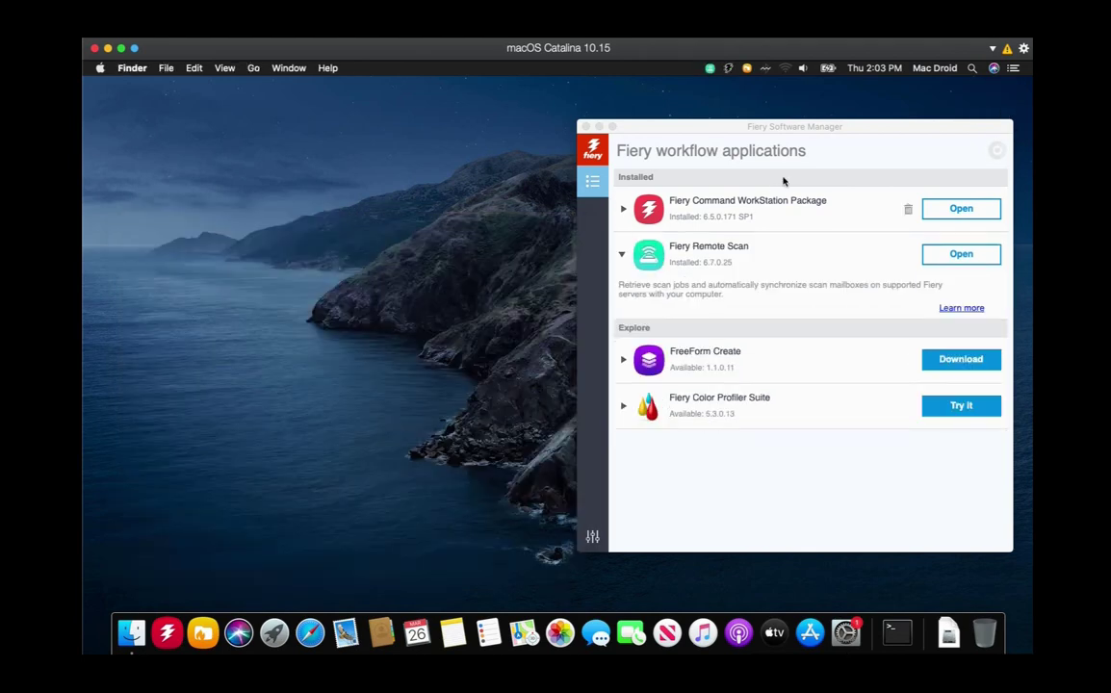
- Quit Fiery Software Manager and launch Fiery Command WorkStation from the Dock
left_click_drag(790, 131, 602, 136)
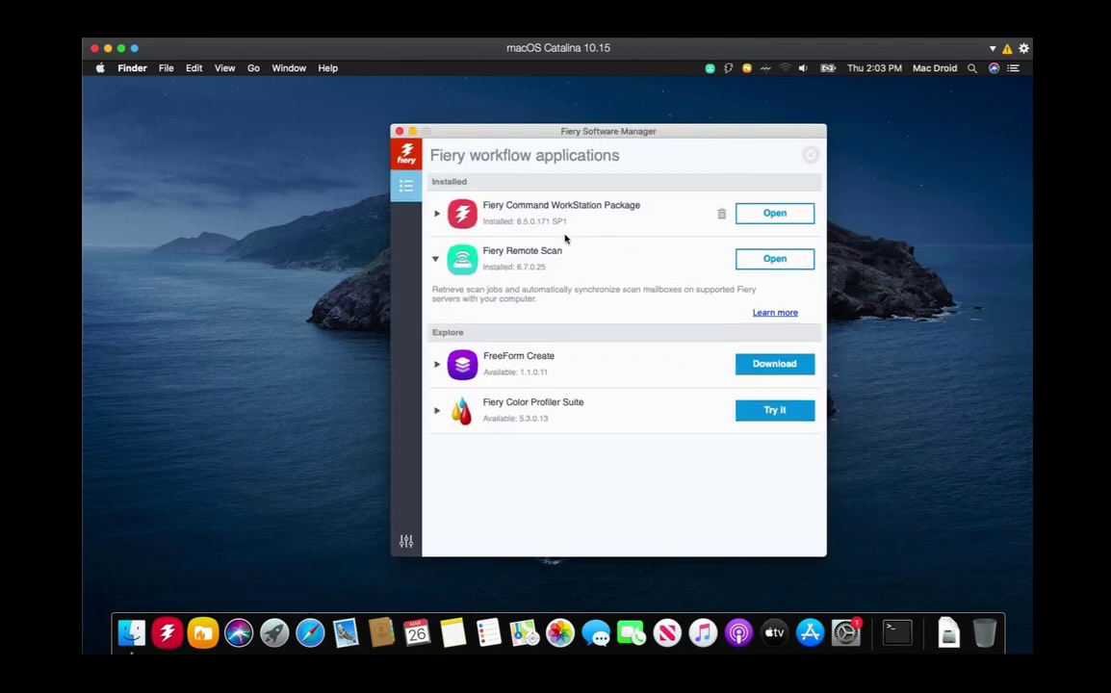
key("super+q")
left_click(170, 634)
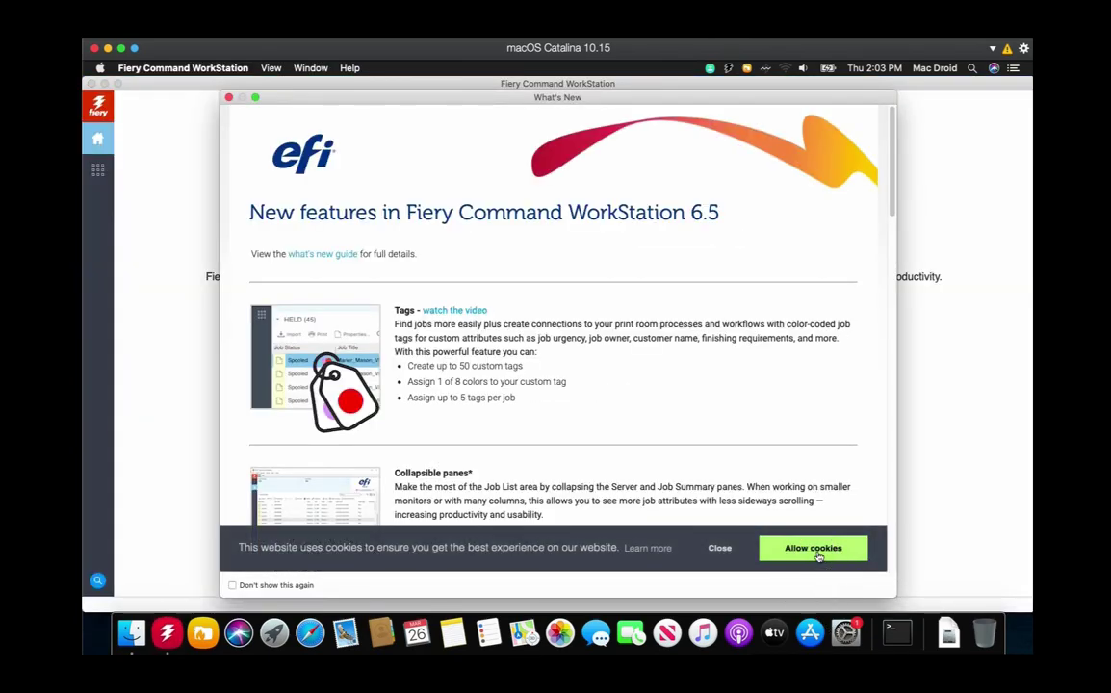
- Allow cookies on the What's New page, review the new features in Command WorkStation 6.5 and close the page
left_click(814, 549)
scroll(375, 401, "down", 3)
scroll(375, 401, "down", 5)
left_click(374, 400)
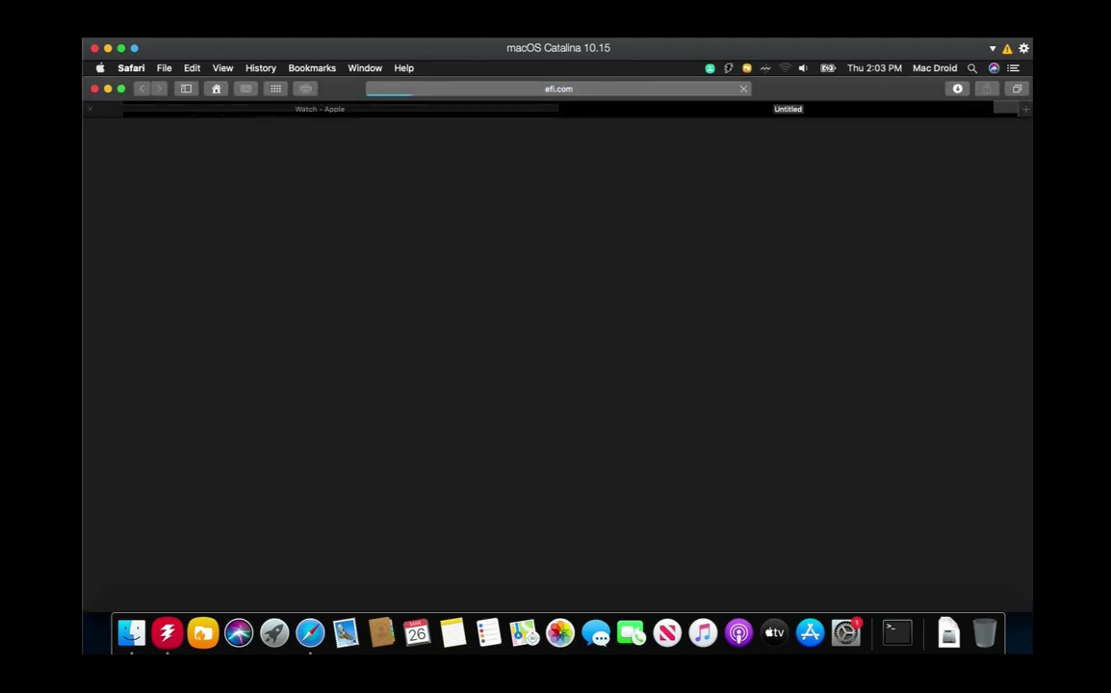
left_click(108, 88)
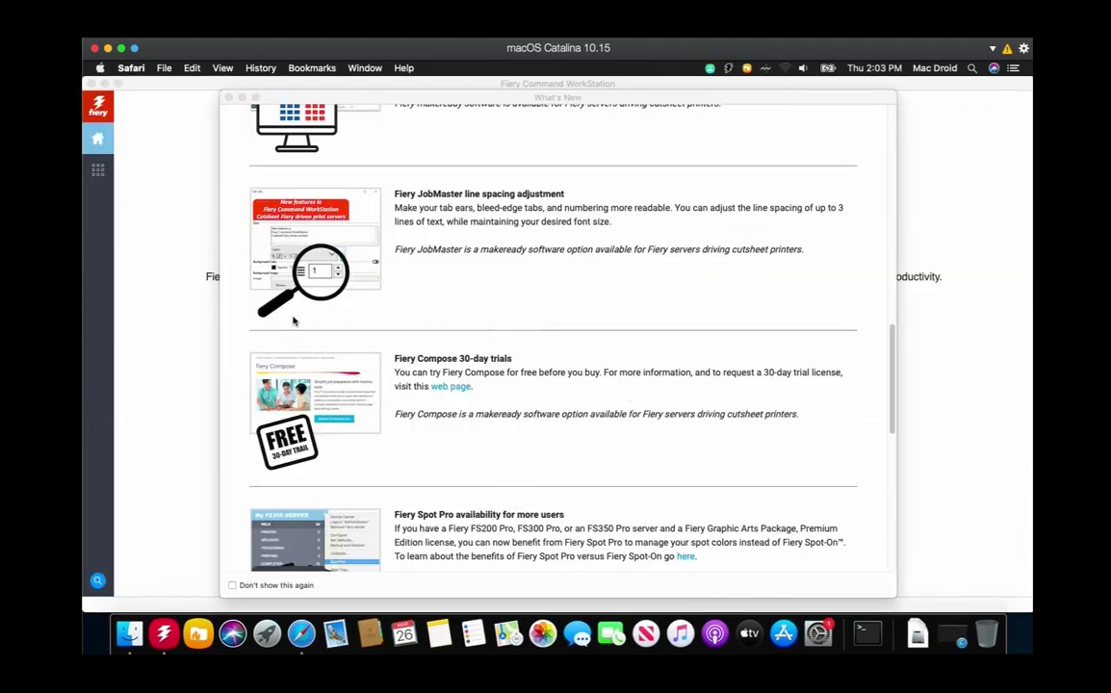
scroll(332, 347, "down", 10)
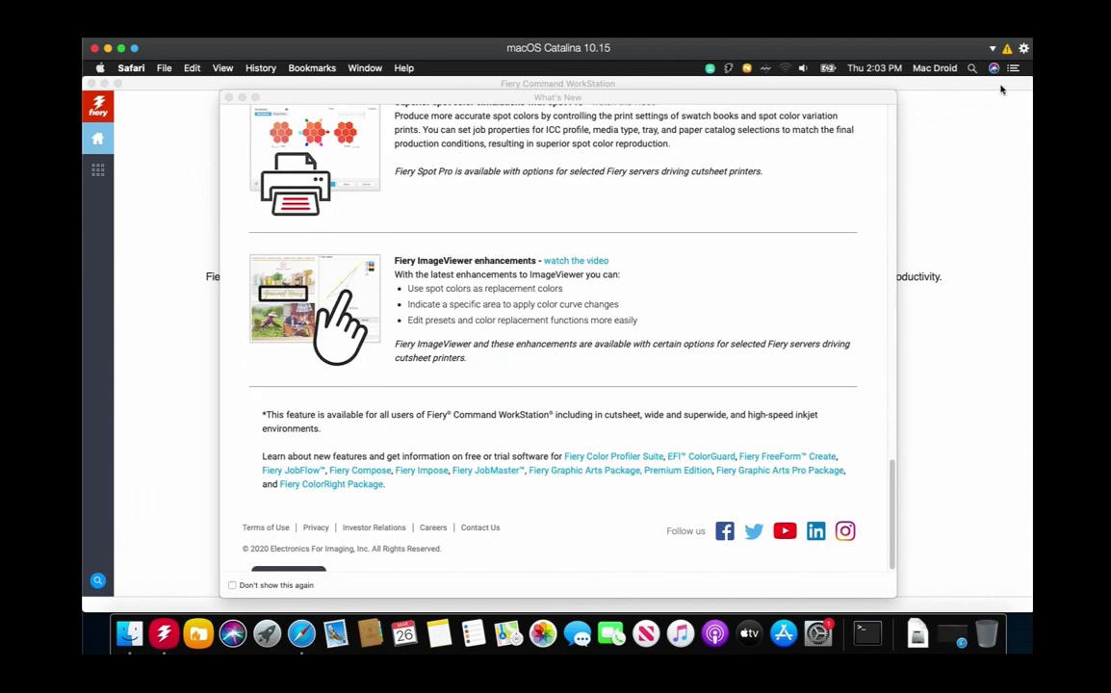
left_click(228, 98)
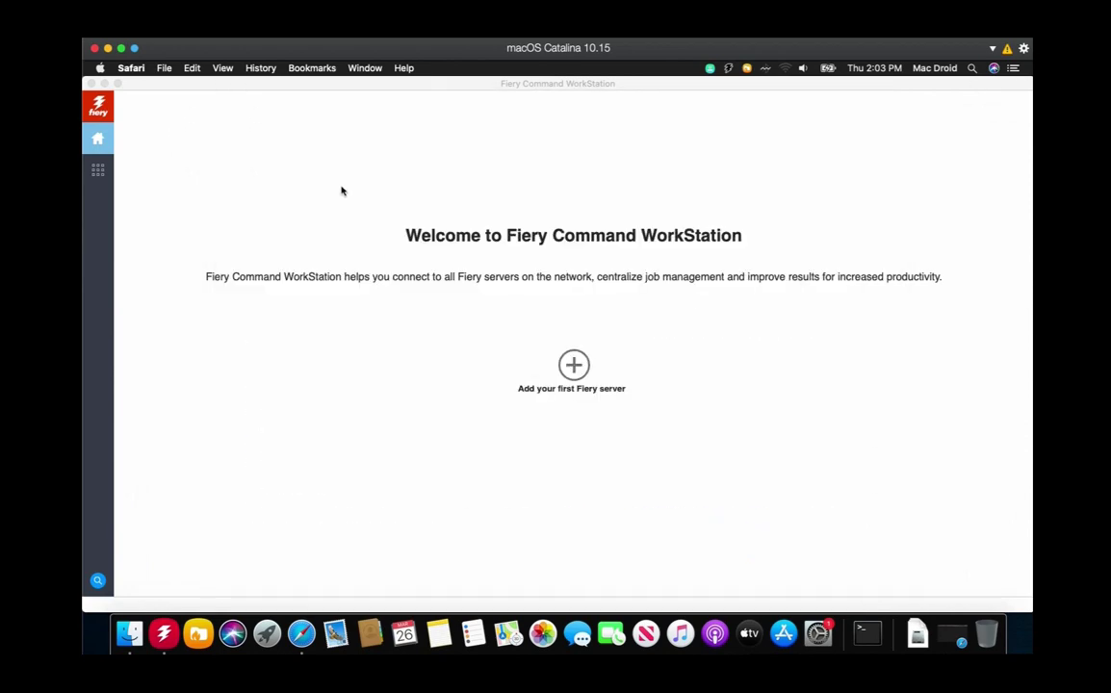
- Try to add the first Fiery server to Command WorkStation by its server name
left_click(577, 375)
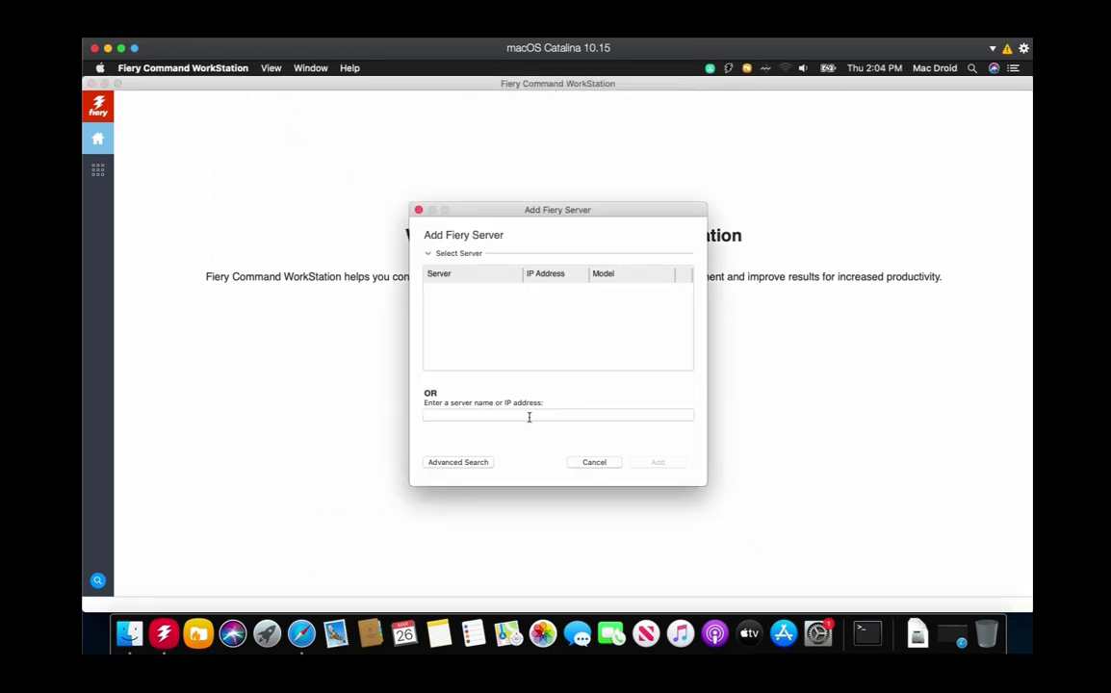
left_click(528, 417)
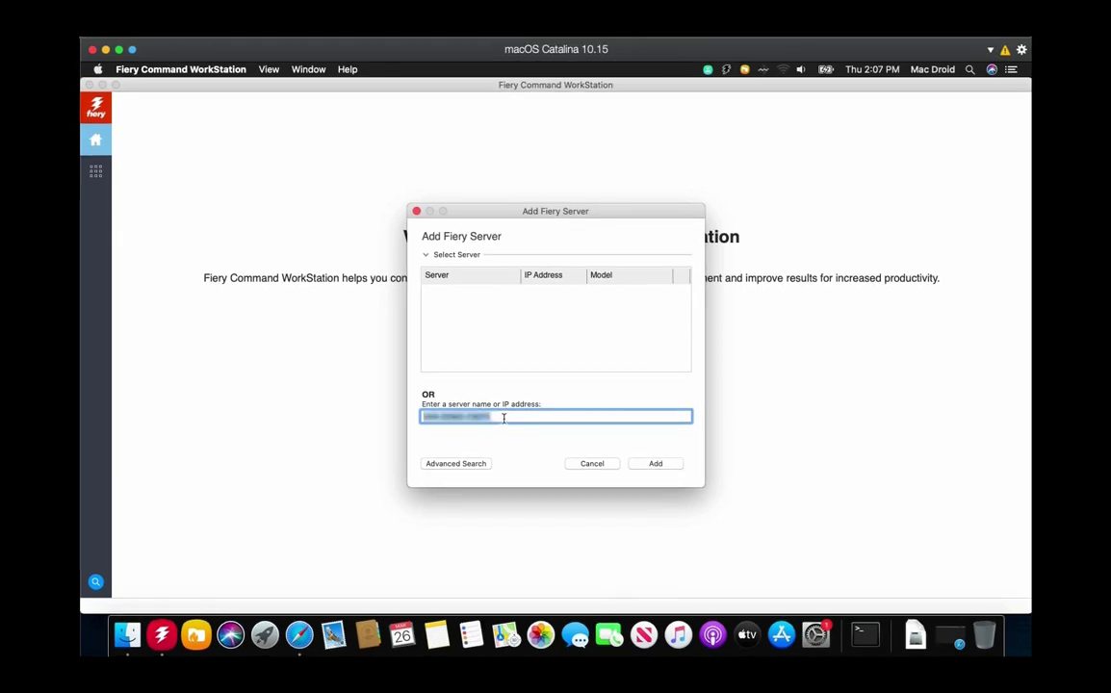
left_click_drag(504, 416, 421, 416)
left_click(653, 464)
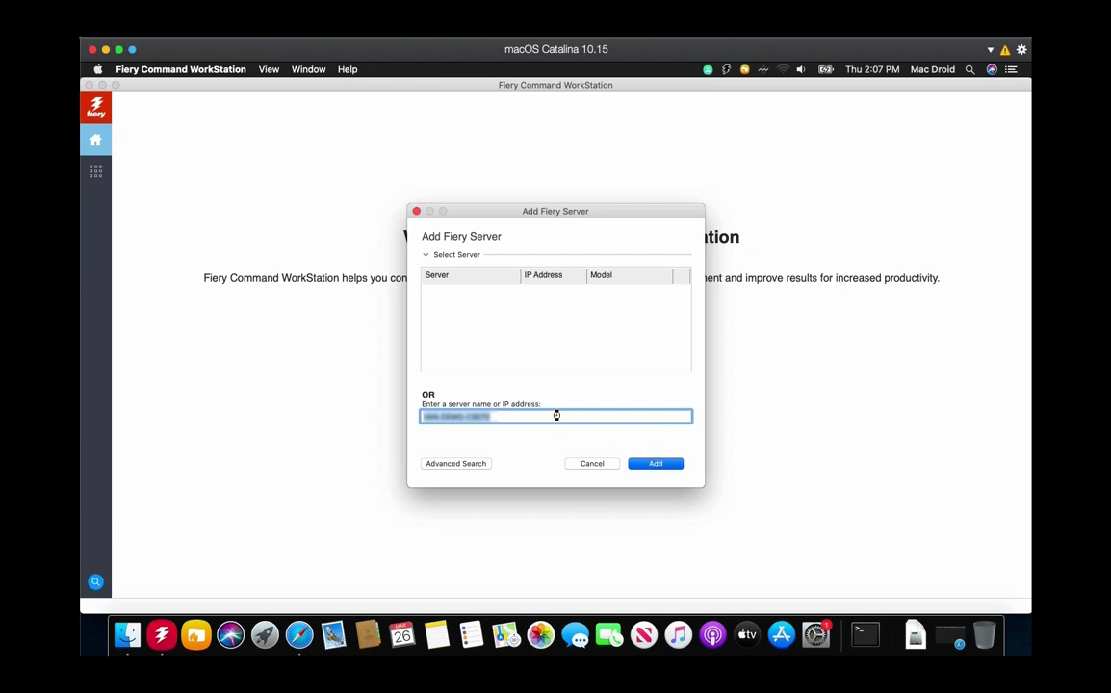
- Replace the server name with the Fiery server's IP address, add it and log in as Administrator with the password
left_click_drag(557, 415, 492, 420)
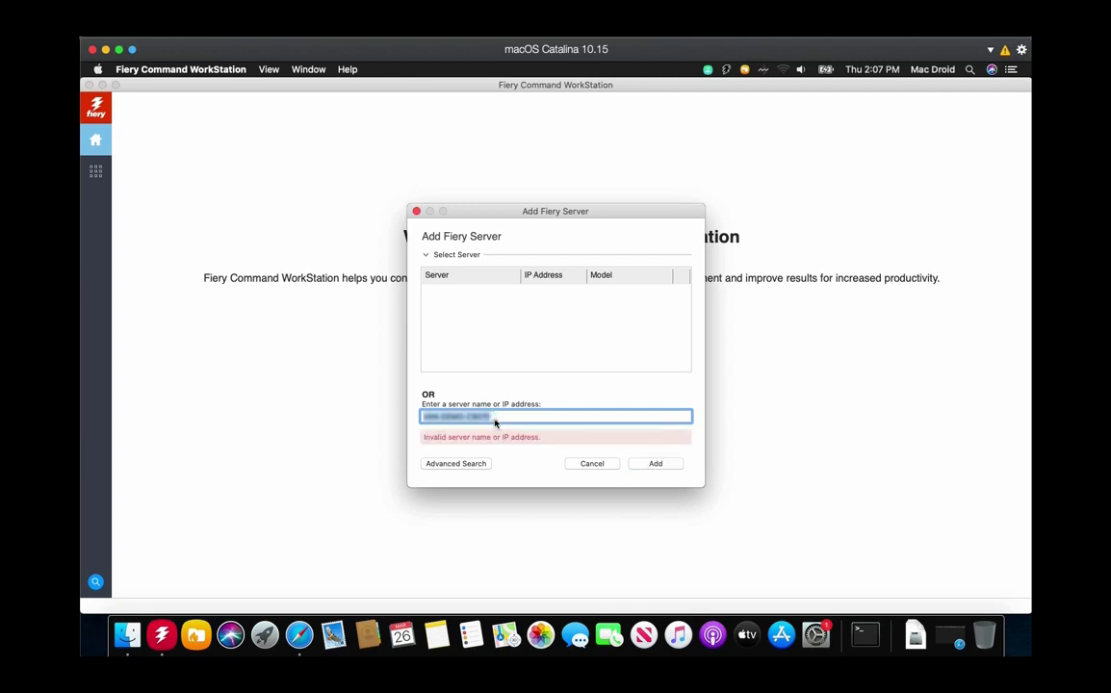
type("1")
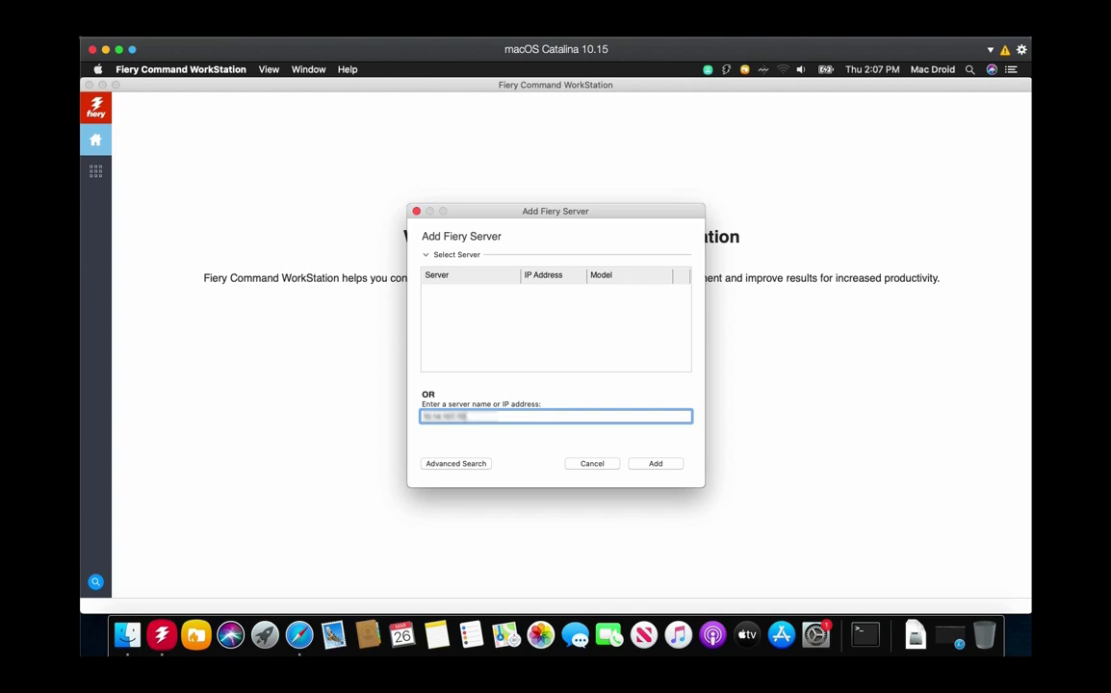
left_click(654, 463)
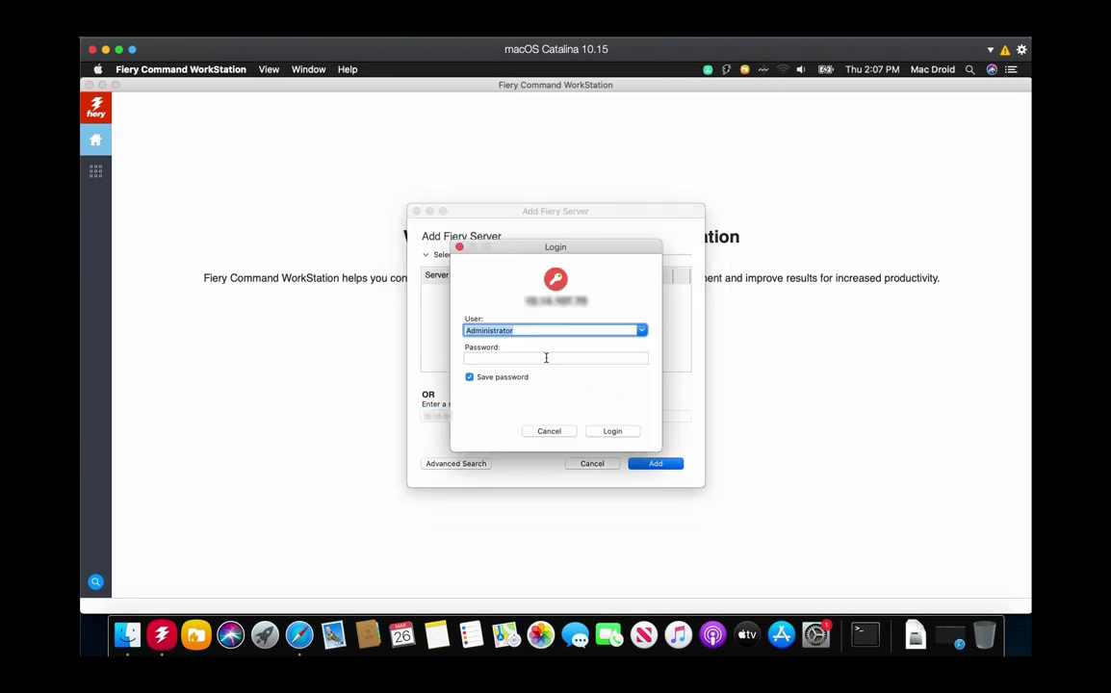
left_click(545, 357)
left_click(612, 431)
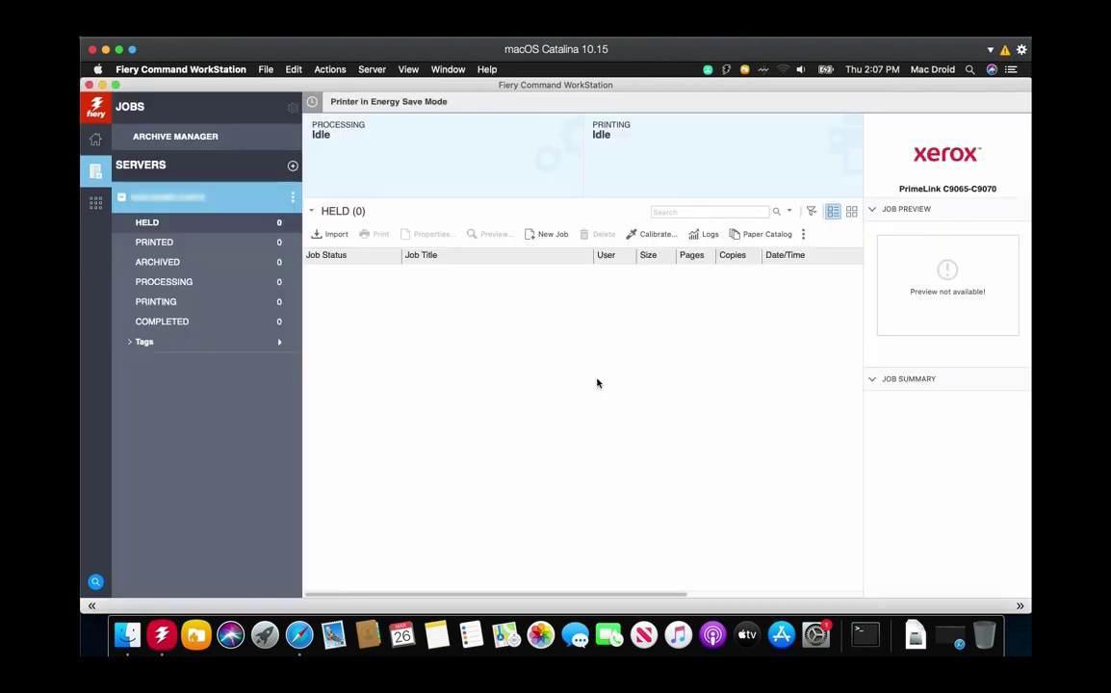
- Run an advanced search for another Fiery server over an IP range whose start address ends in .1 and end address in 255
left_click(293, 166)
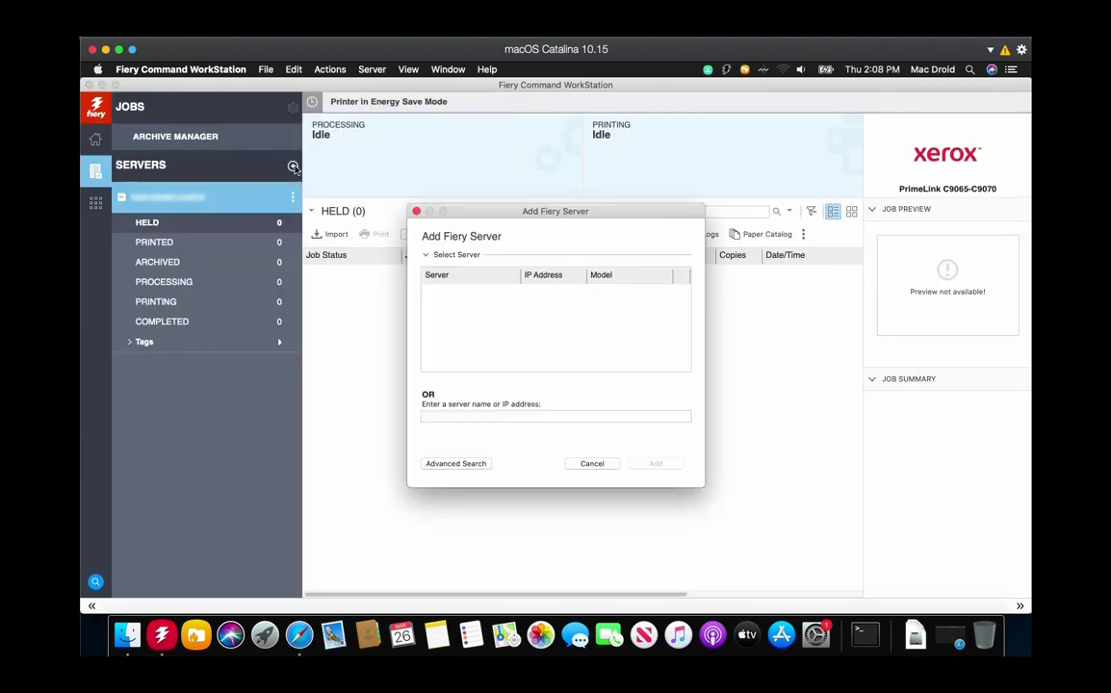
left_click(453, 465)
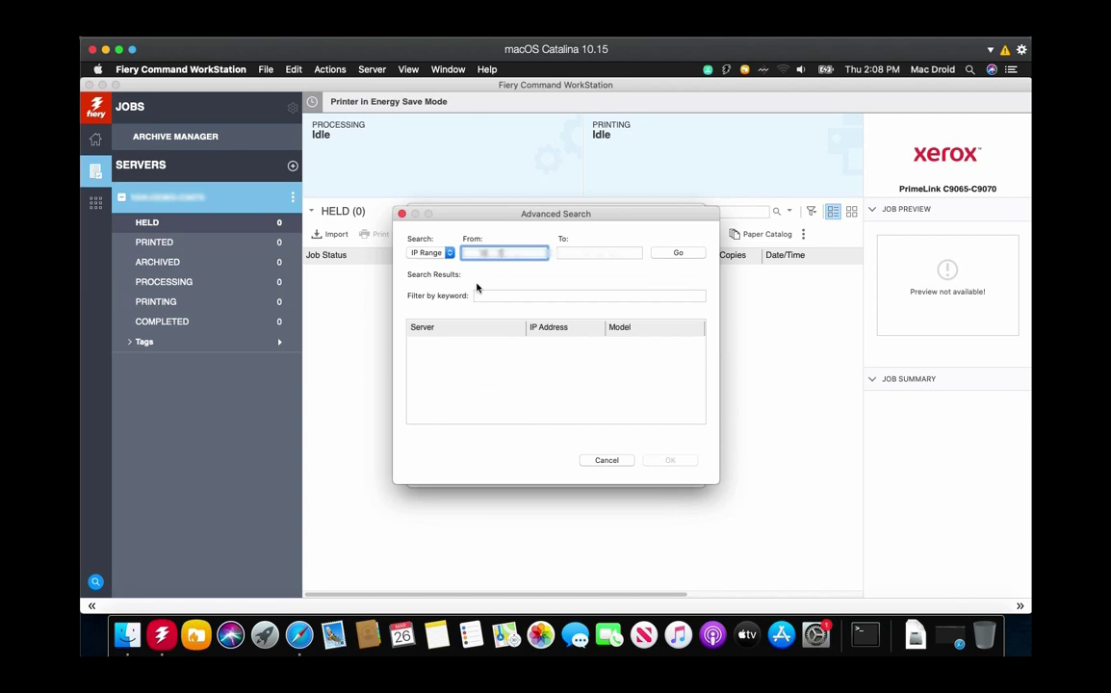
type(".1")
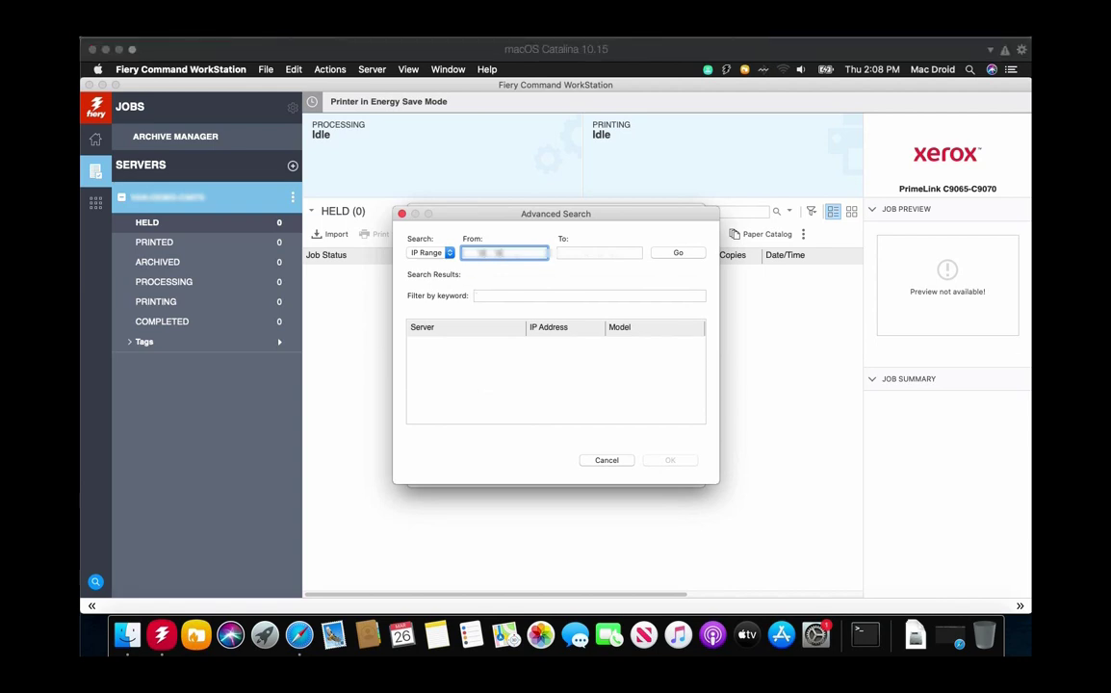
left_click(510, 252)
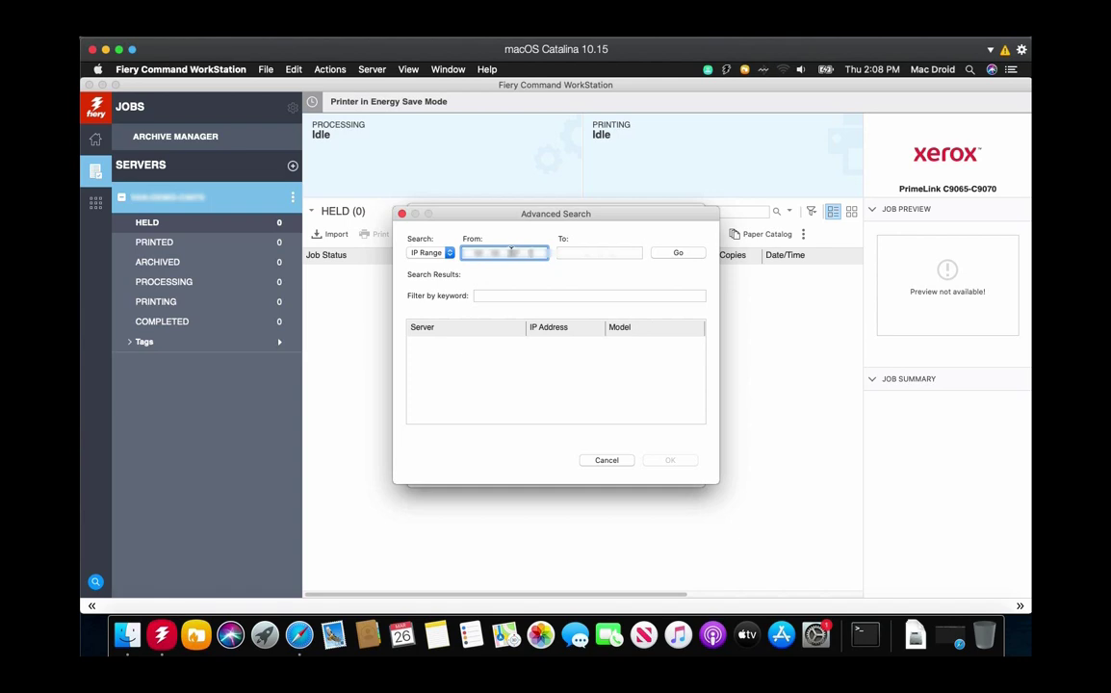
key("Tab")
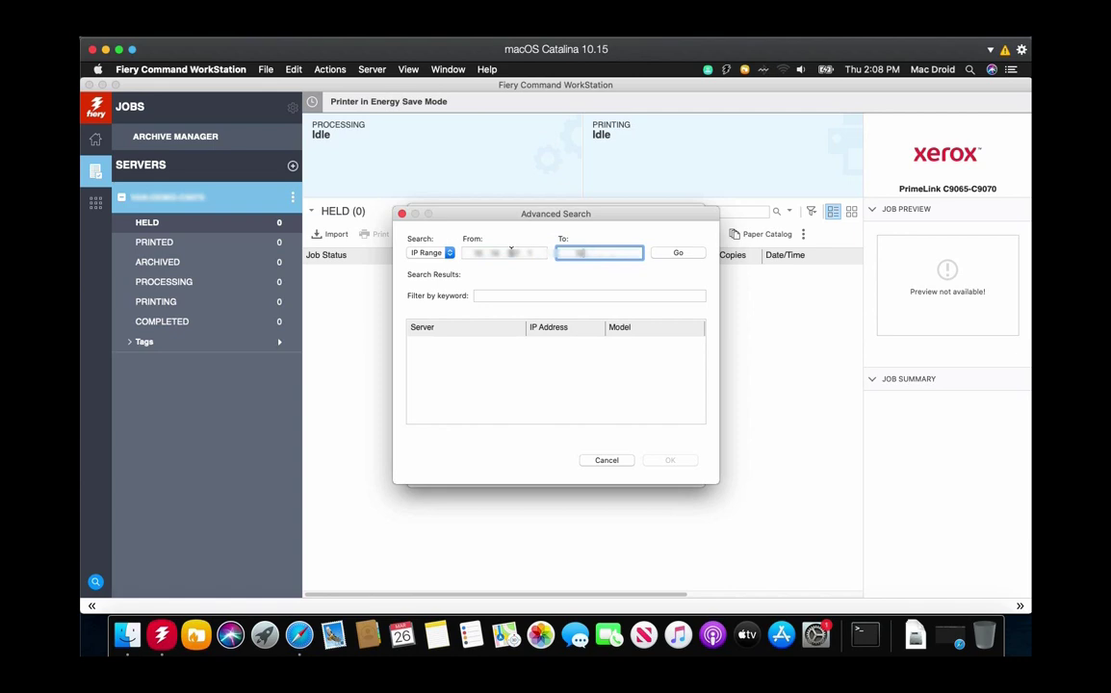
key("Tab")
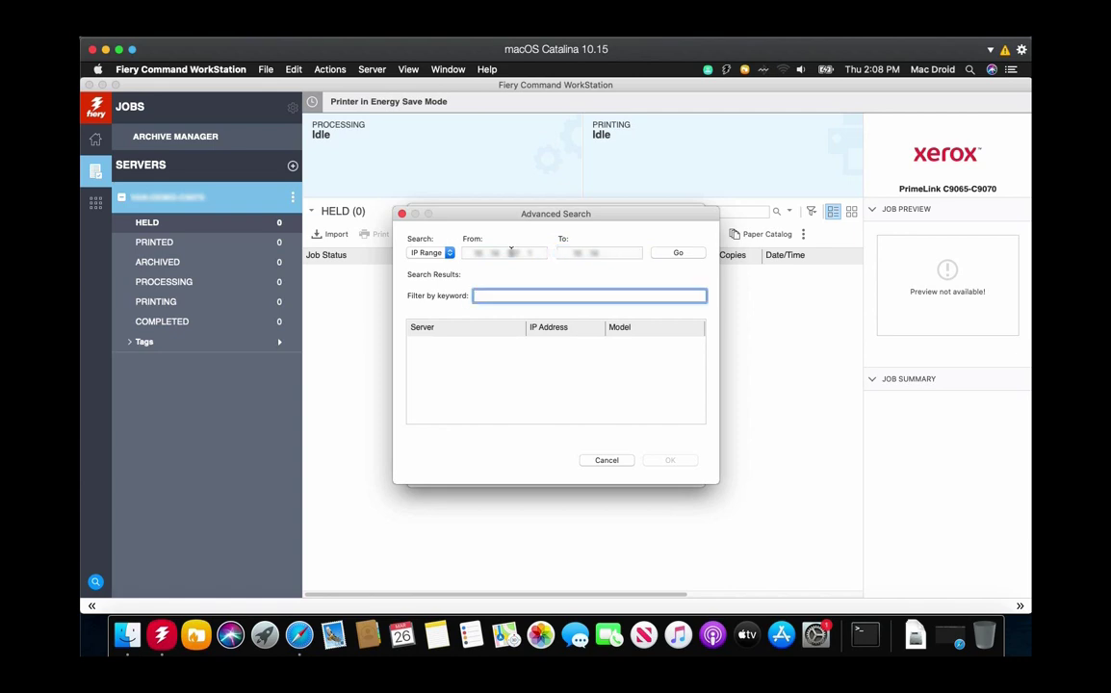
left_click(610, 253)
type("255")
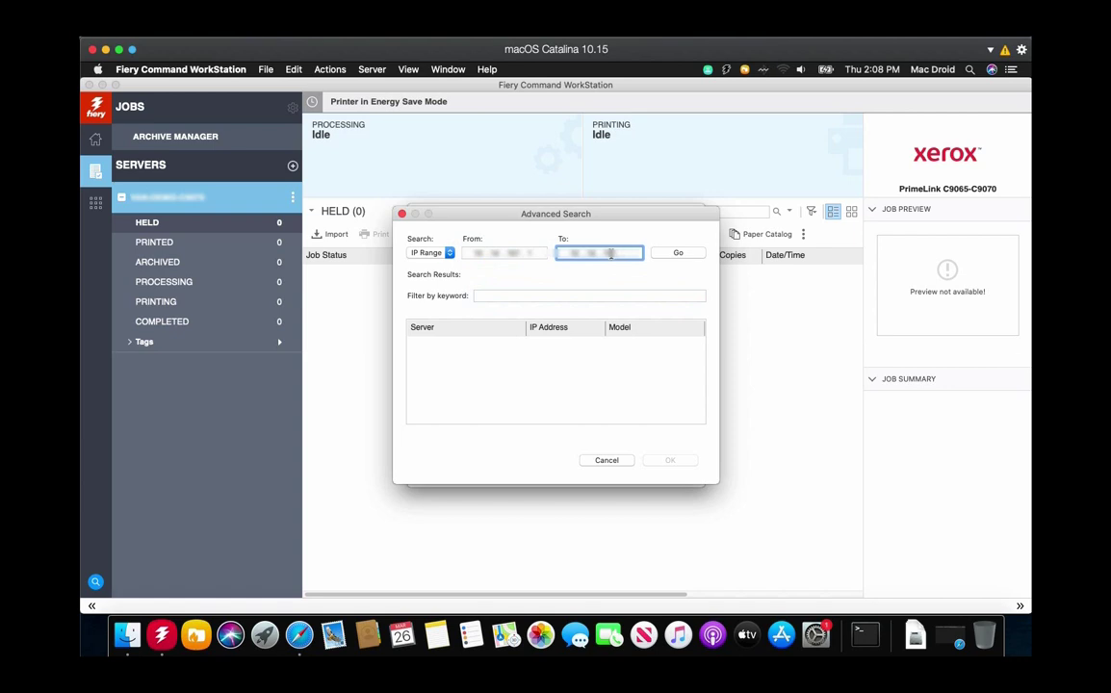
left_click(664, 253)
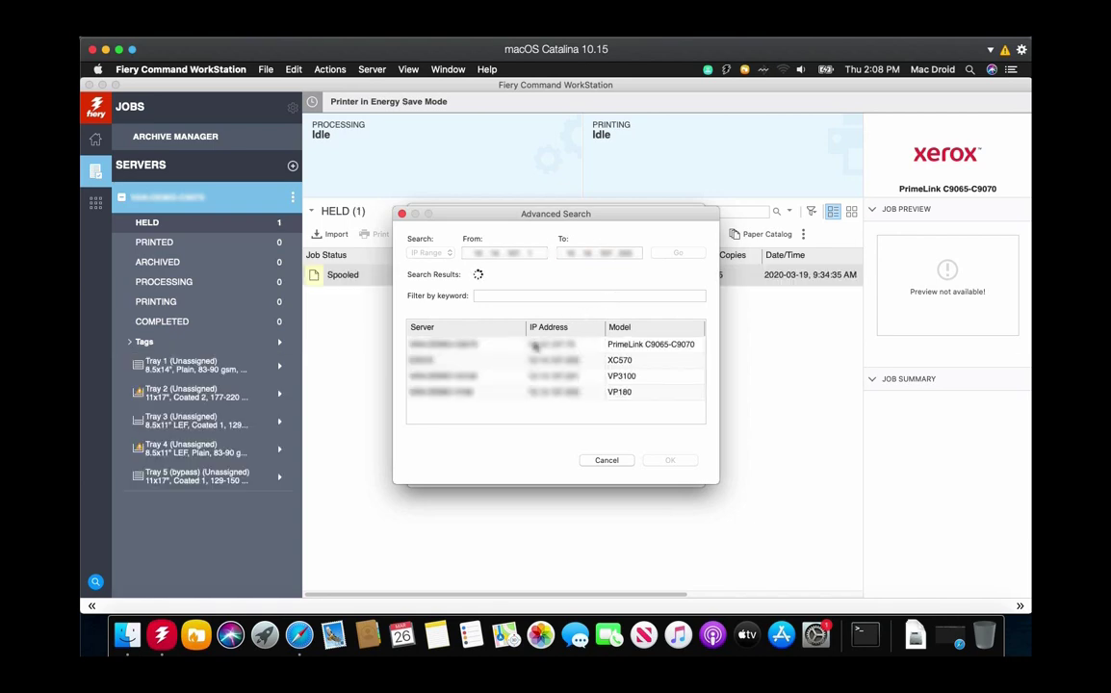
- Choose the VP180 server from the search results, add it and log in as Administrator with the password
left_click(464, 392)
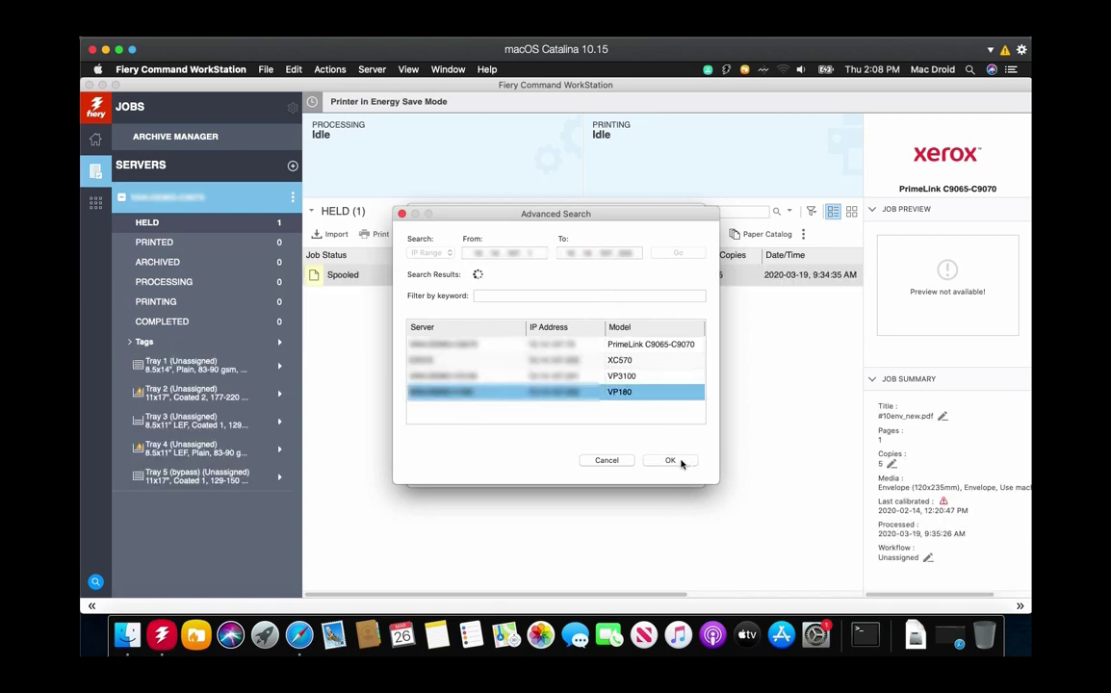
left_click(693, 459)
left_click(659, 463)
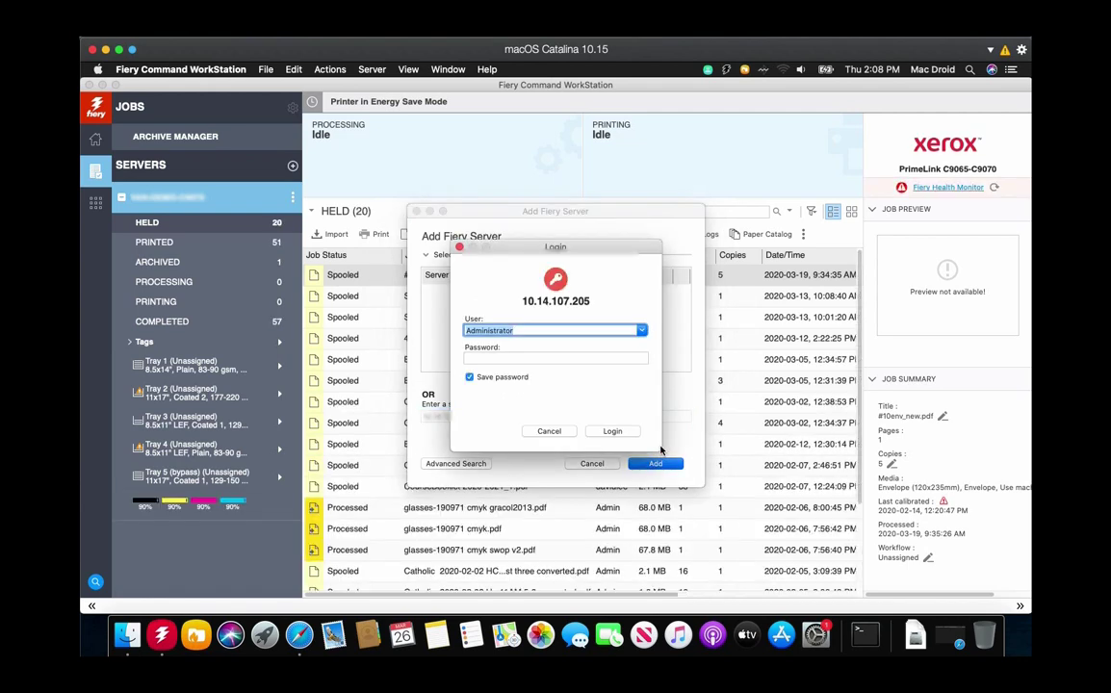
left_click(611, 431)
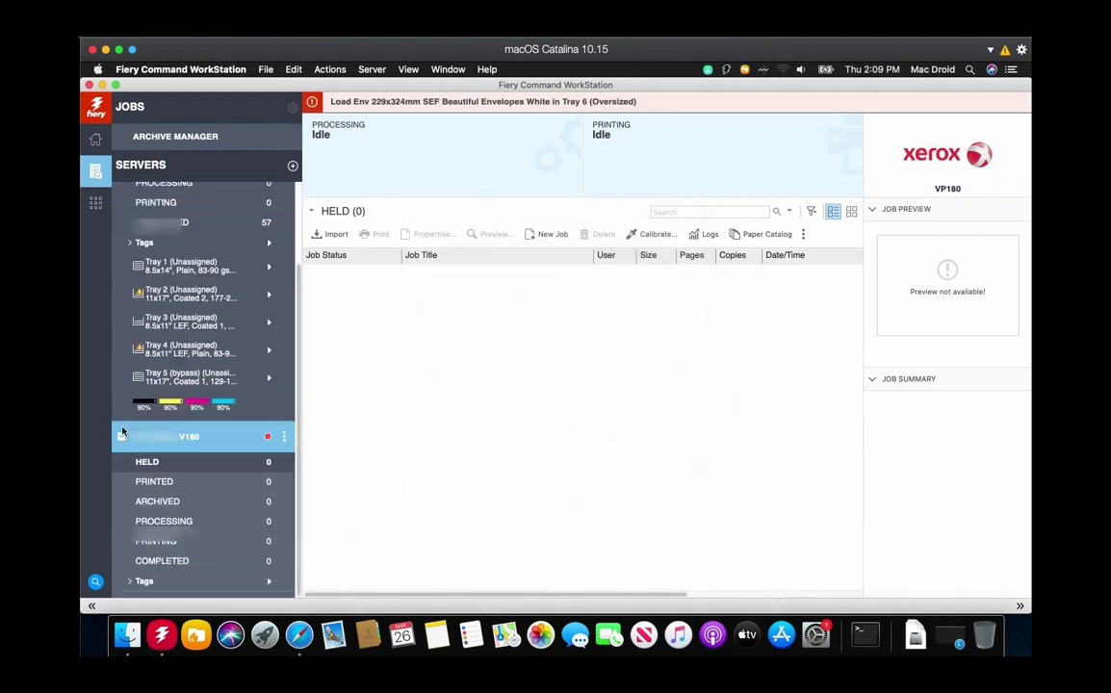
- Collapse the C9070 server's entry in the server list
scroll(124, 328, "up", 3)
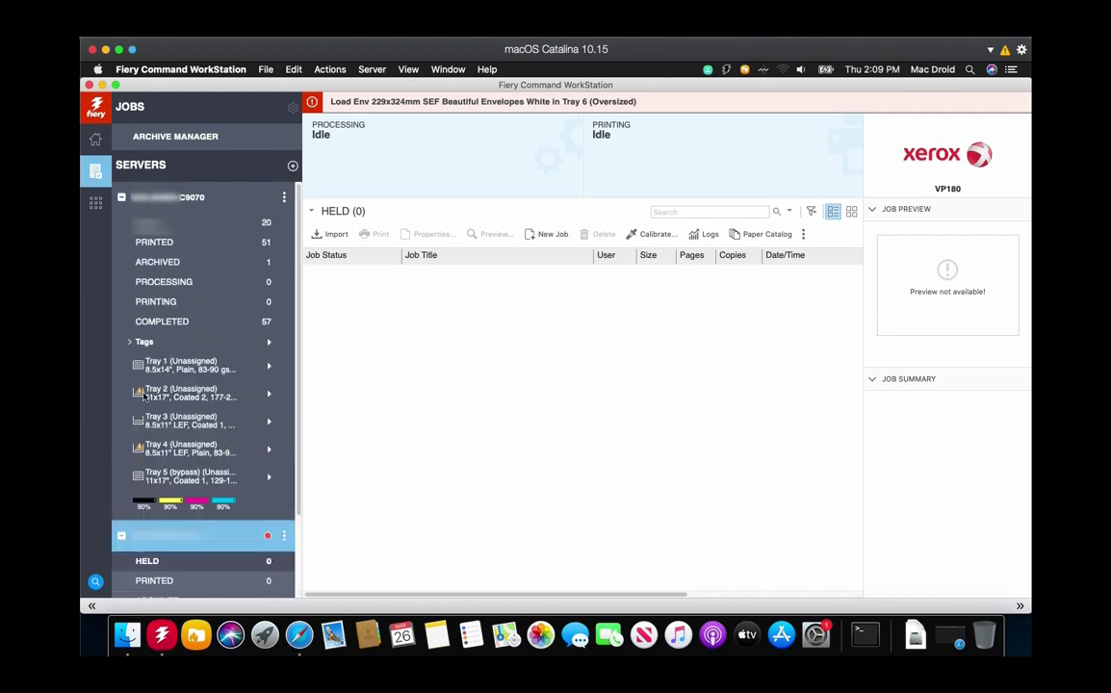
left_click(121, 196)
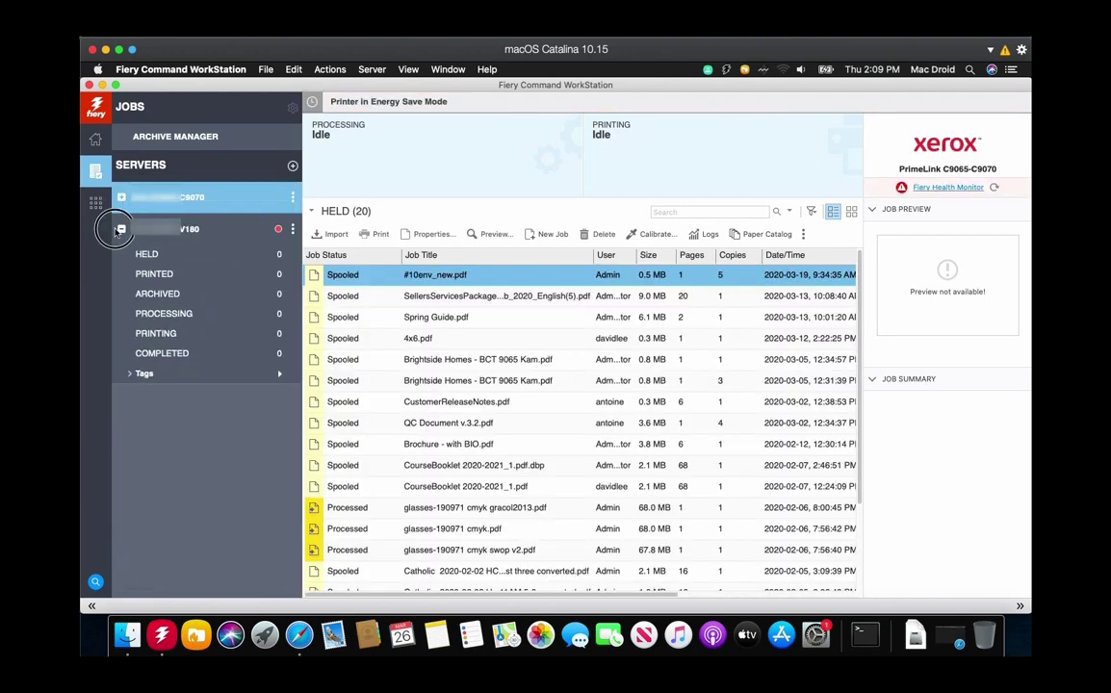